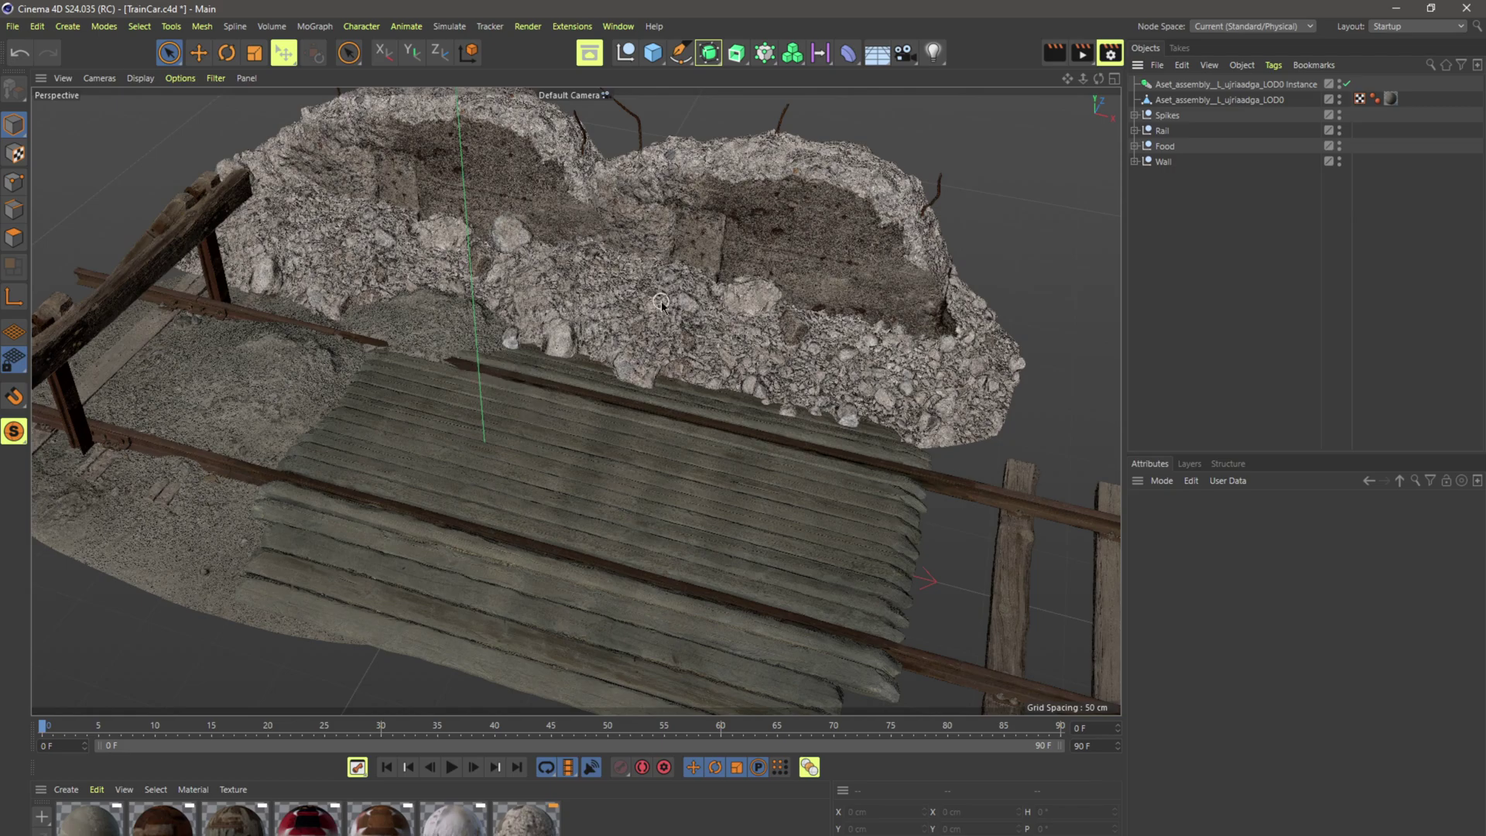
# Expand the Spikes group and inspect its first and last spike models
pyautogui.click(1135, 115)
pyautogui.click(1159, 116)
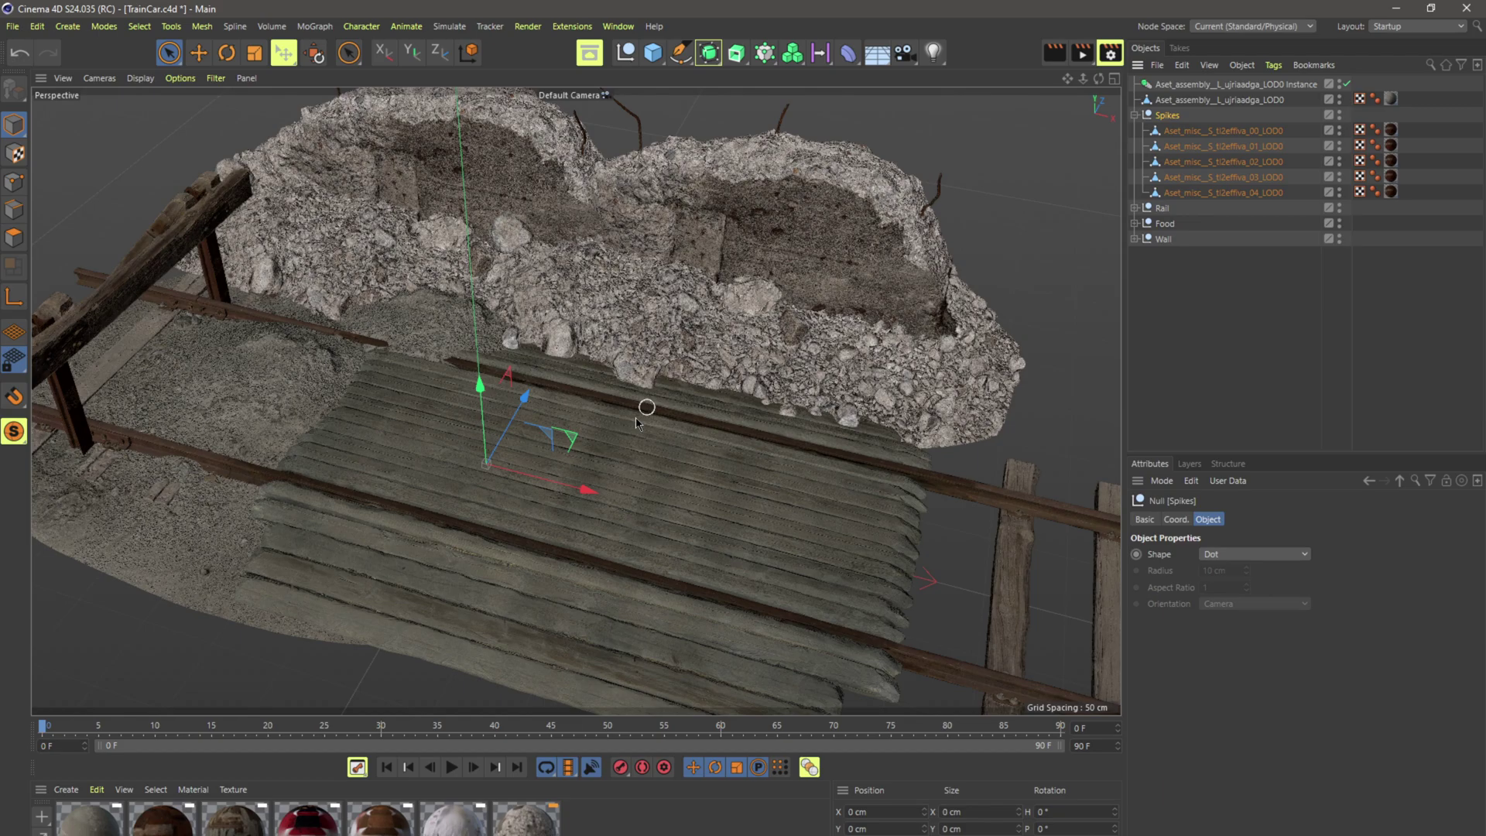
pyautogui.scroll(1, 510, 439)
pyautogui.scroll(6, 511, 439)
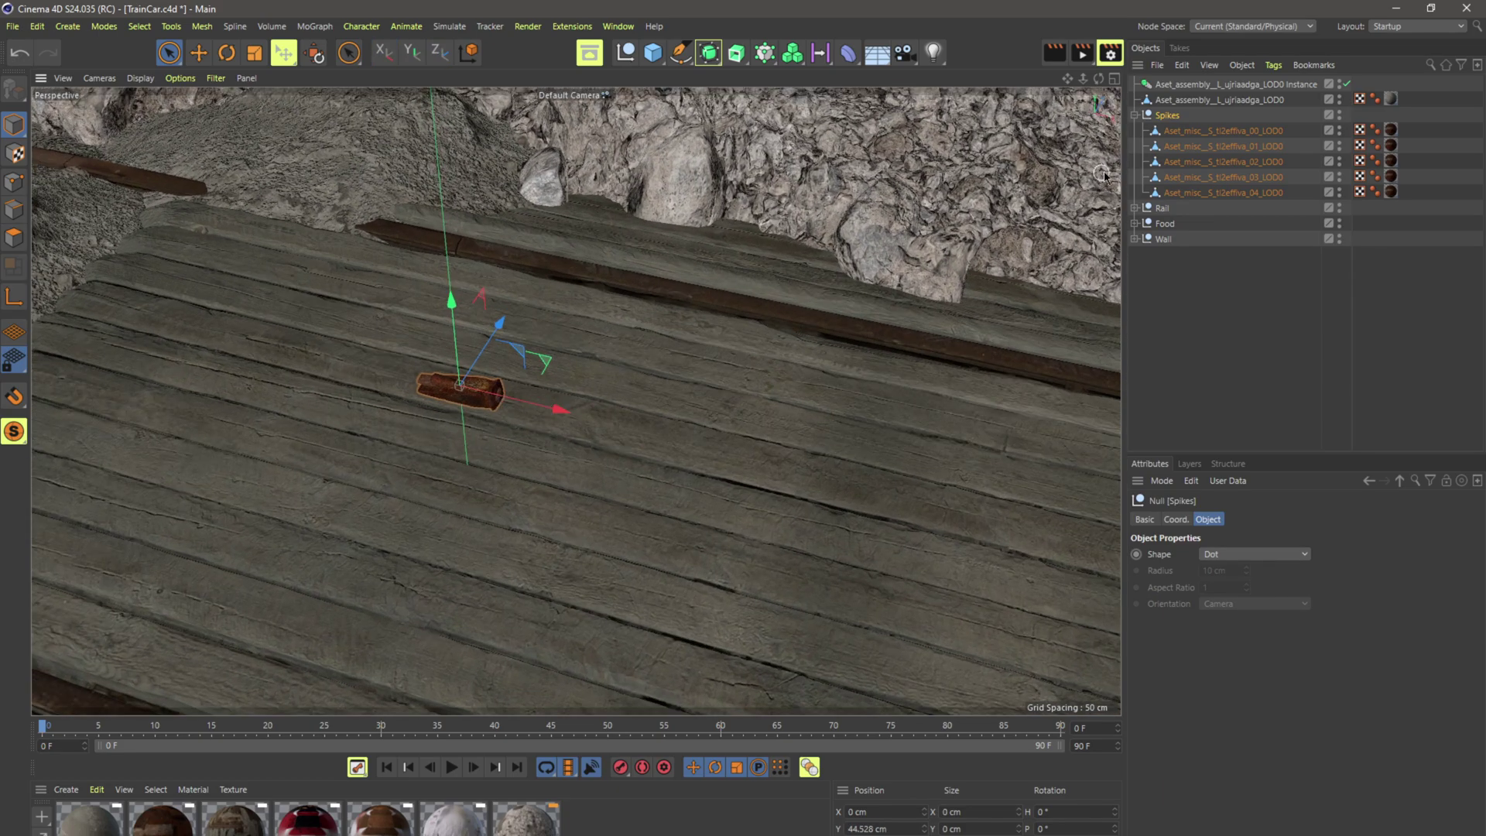
pyautogui.click(1223, 130)
pyautogui.click(1235, 193)
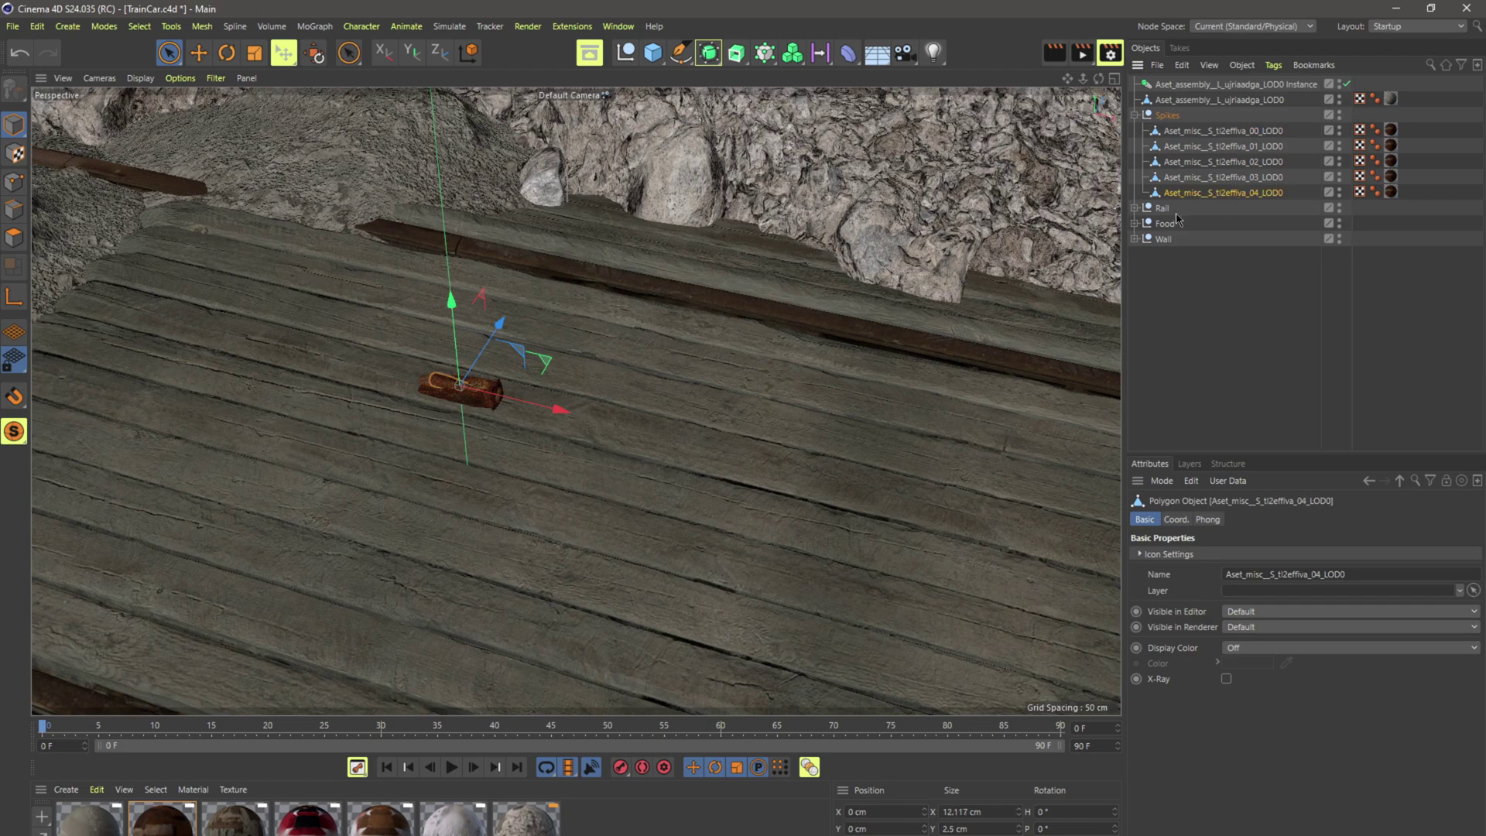
# Select the Food group and move the food boxes onto the middle of the wooden planks
pyautogui.click(1135, 224)
pyautogui.click(1163, 224)
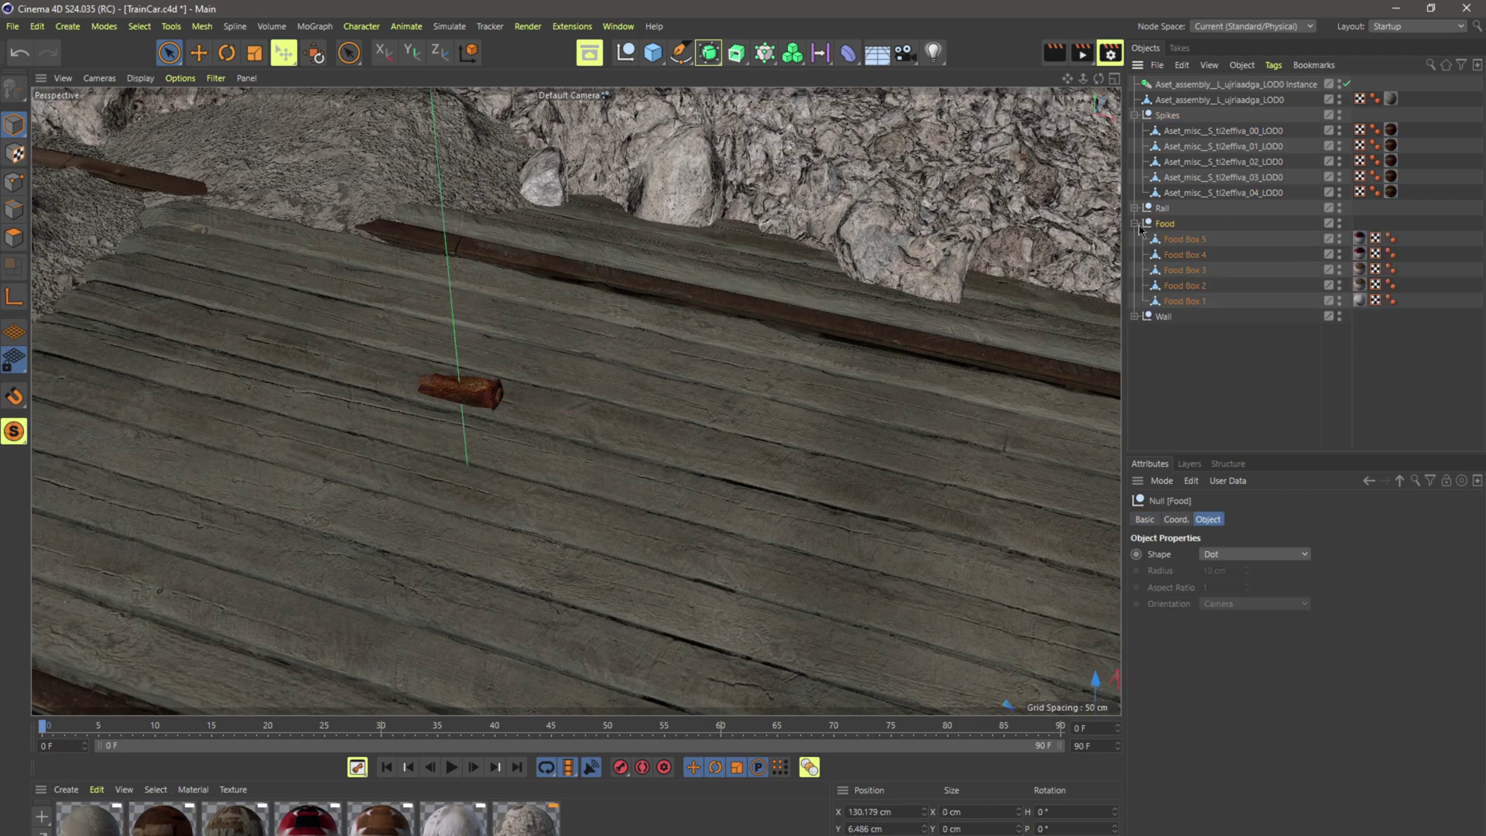
pyautogui.click(1135, 224)
pyautogui.scroll(-3, 1003, 500)
pyautogui.scroll(-2, 1003, 500)
pyautogui.moveTo(1103, 600); pyautogui.dragTo(774, 496)
pyautogui.moveTo(739, 418); pyautogui.dragTo(736, 360)
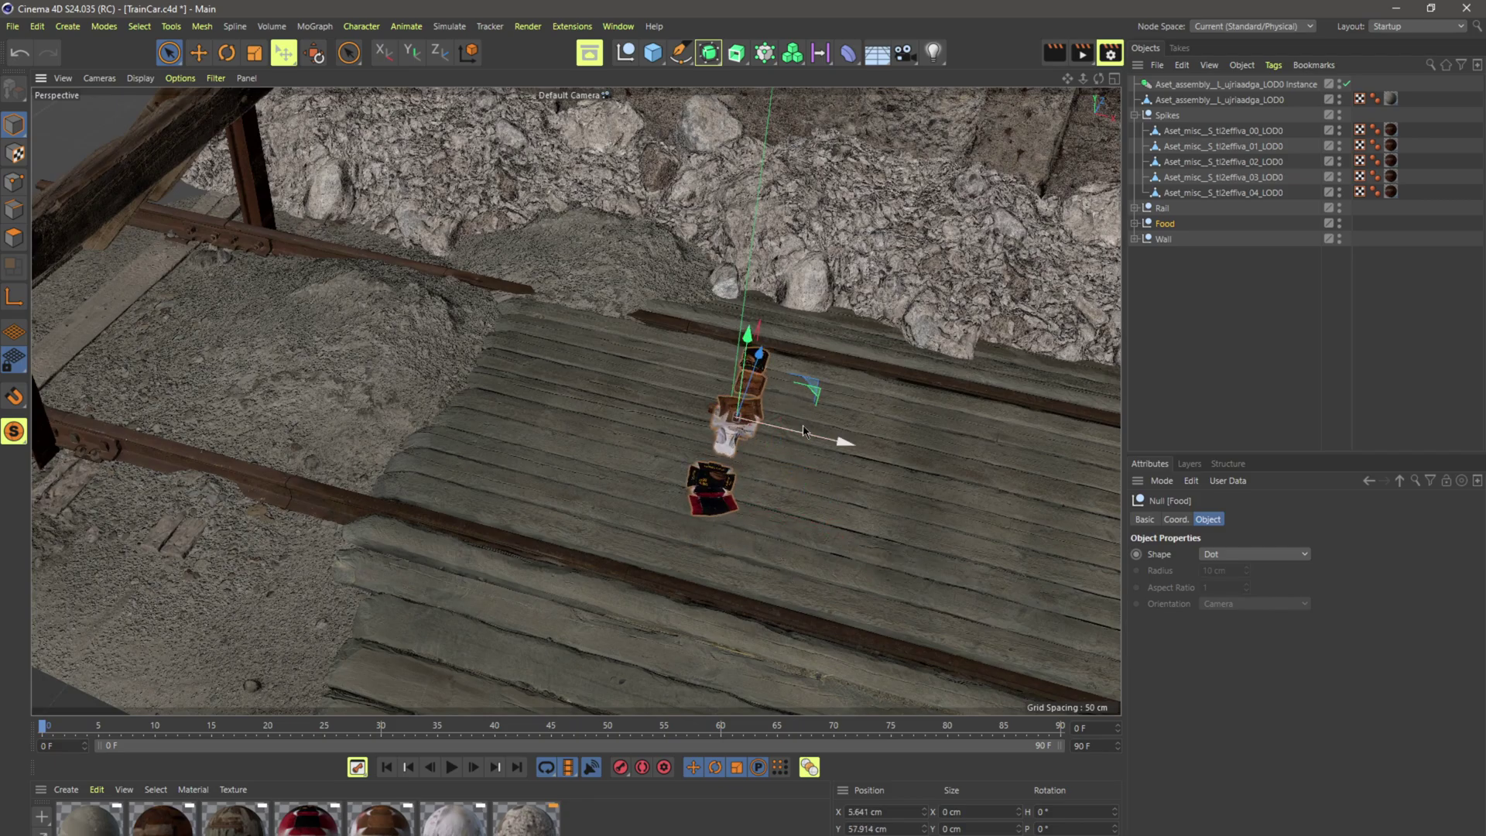
pyautogui.moveTo(750, 527); pyautogui.dragTo(769, 441)
pyautogui.keyDown('alt'); pyautogui.moveTo(624, 532); pyautogui.dragTo(530, 596); pyautogui.keyUp('alt')
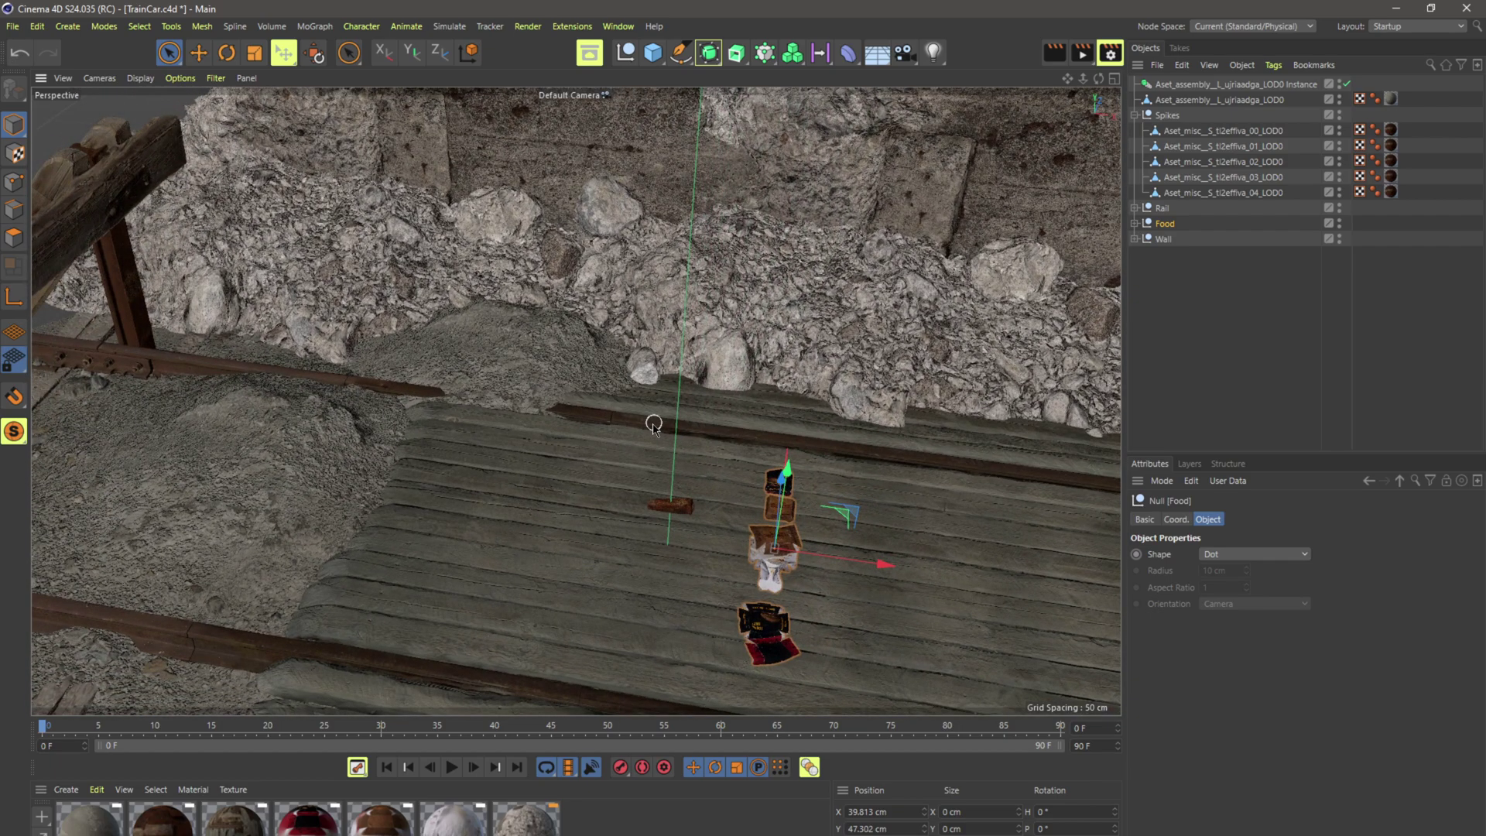
# Expand and select the Rail group to reveal its four rail pieces
pyautogui.scroll(-2, 654, 423)
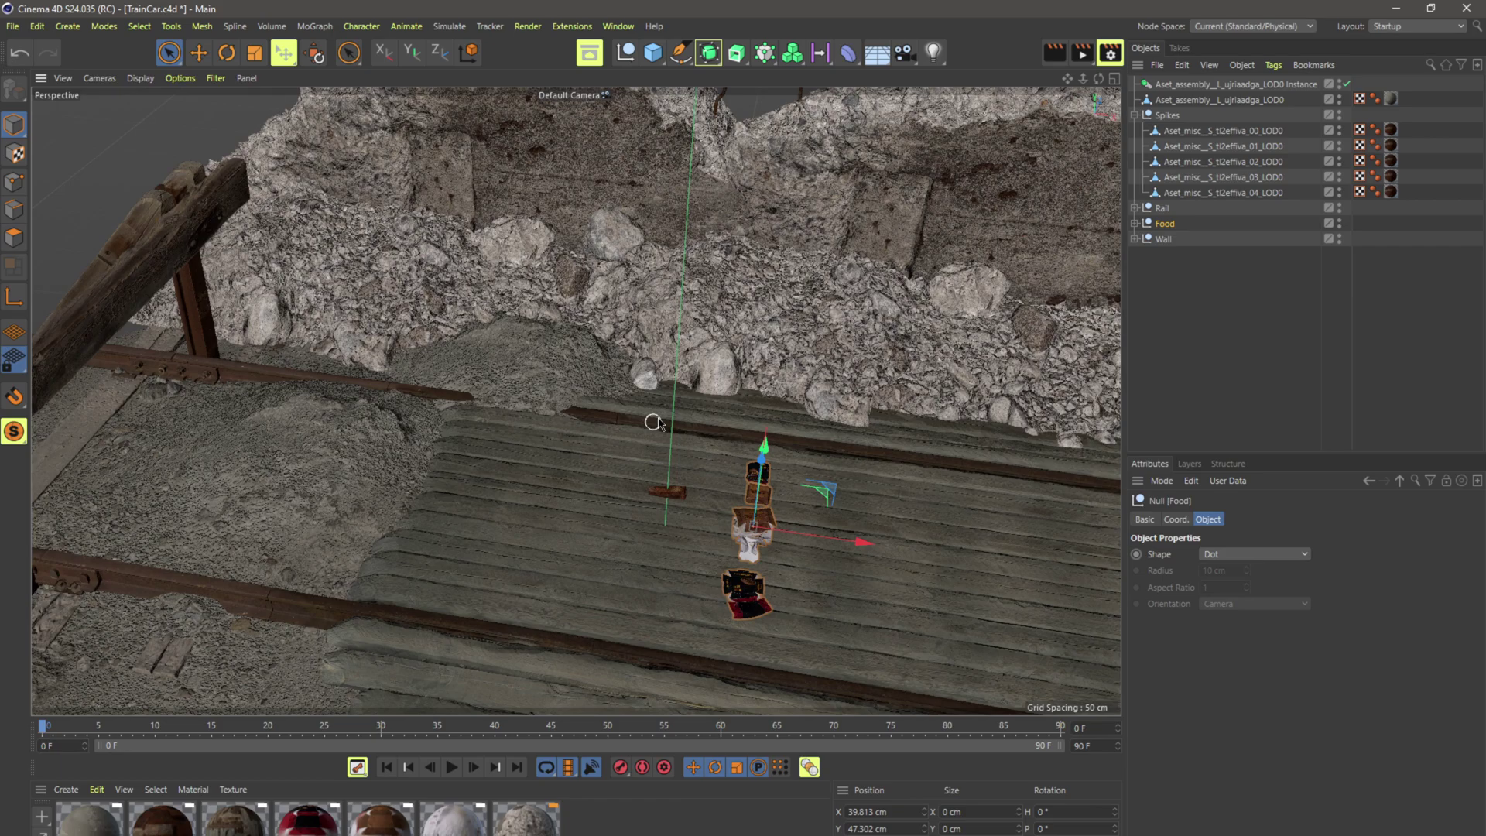
pyautogui.click(1135, 209)
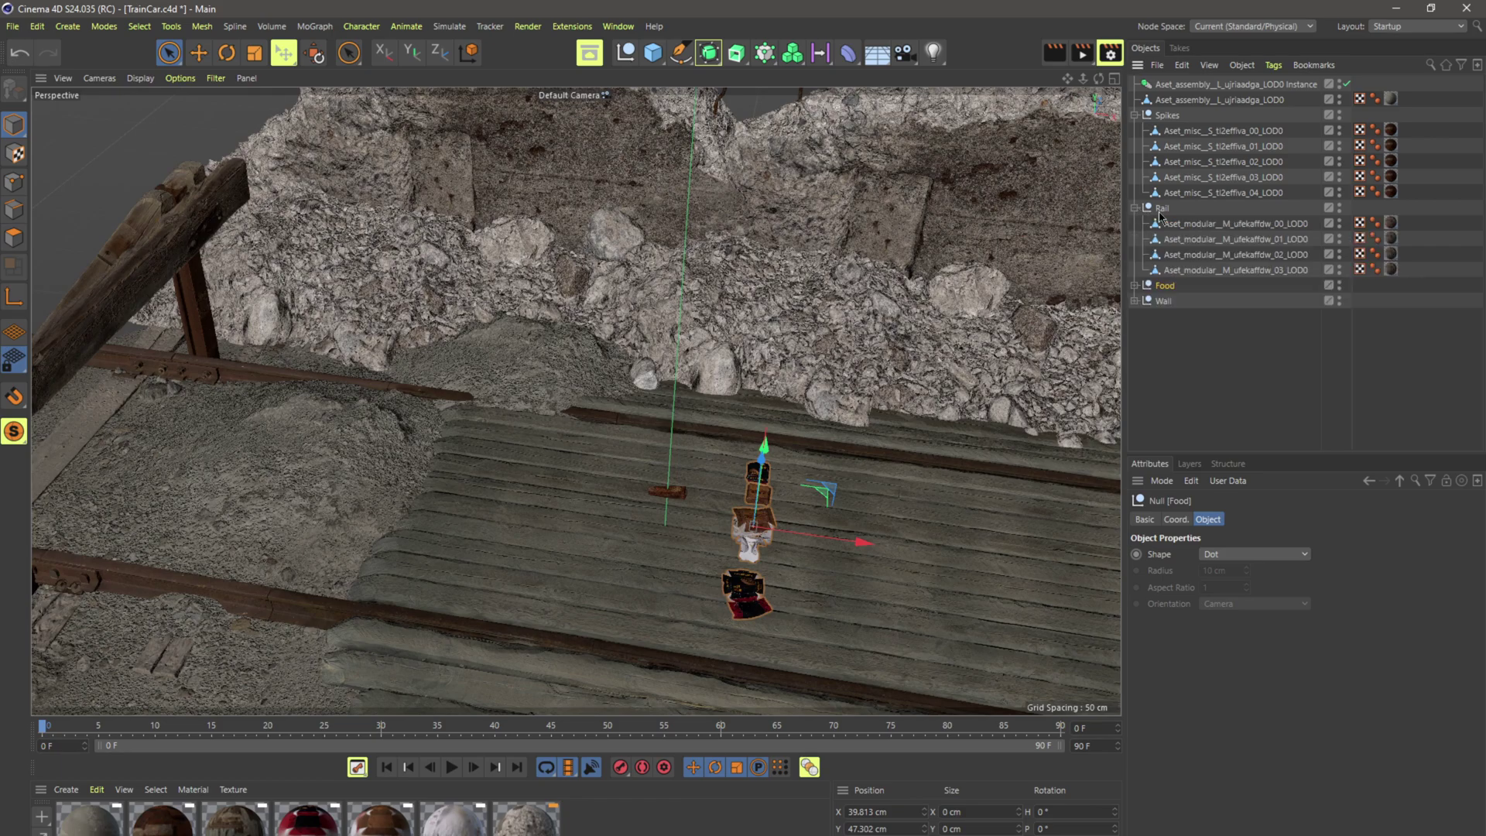
pyautogui.click(1162, 210)
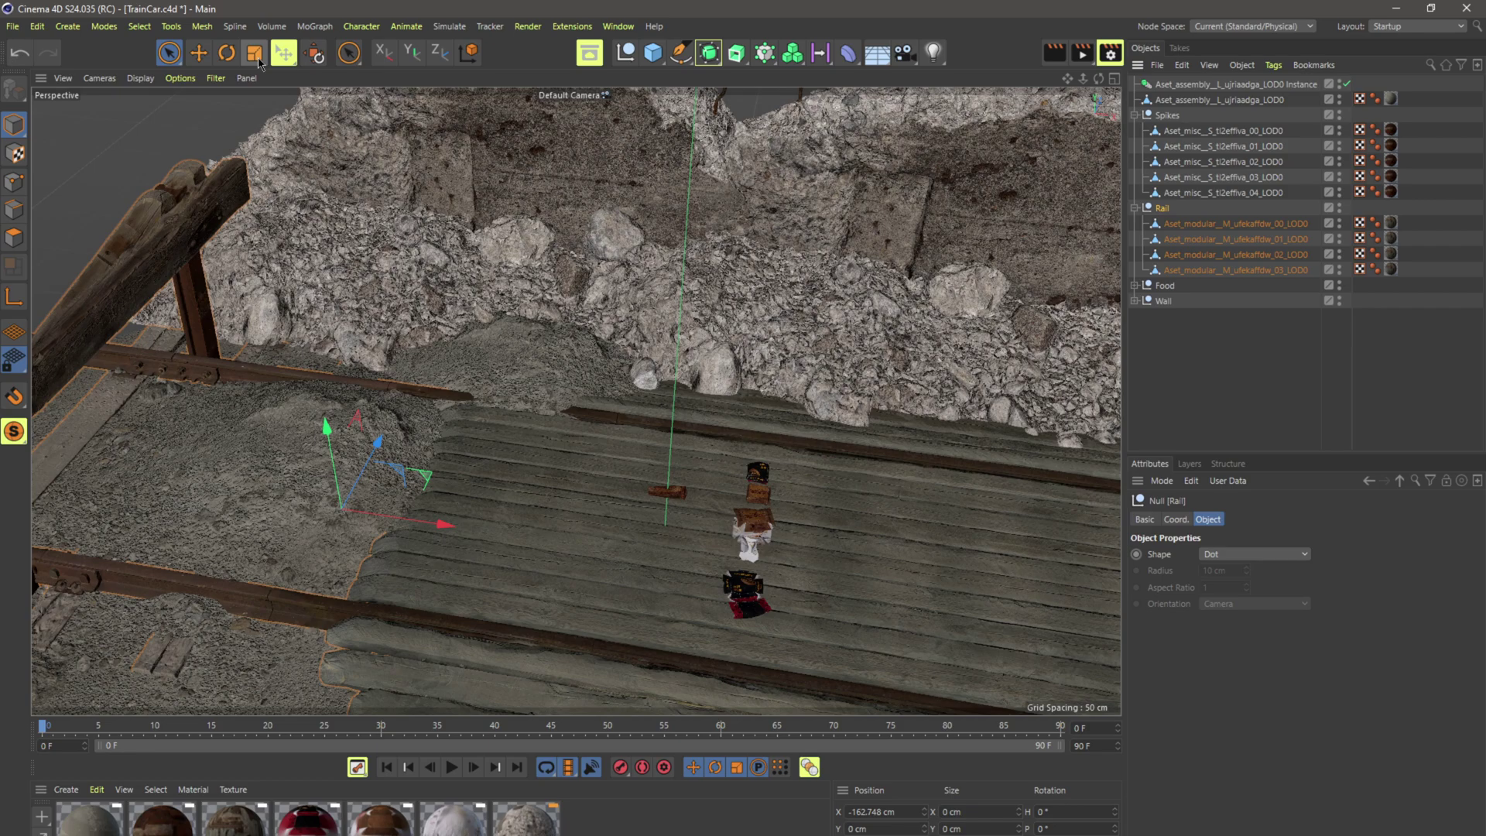
# Switch to the Scatter Pen tool and widen the side panels for its settings
pyautogui.click(284, 53)
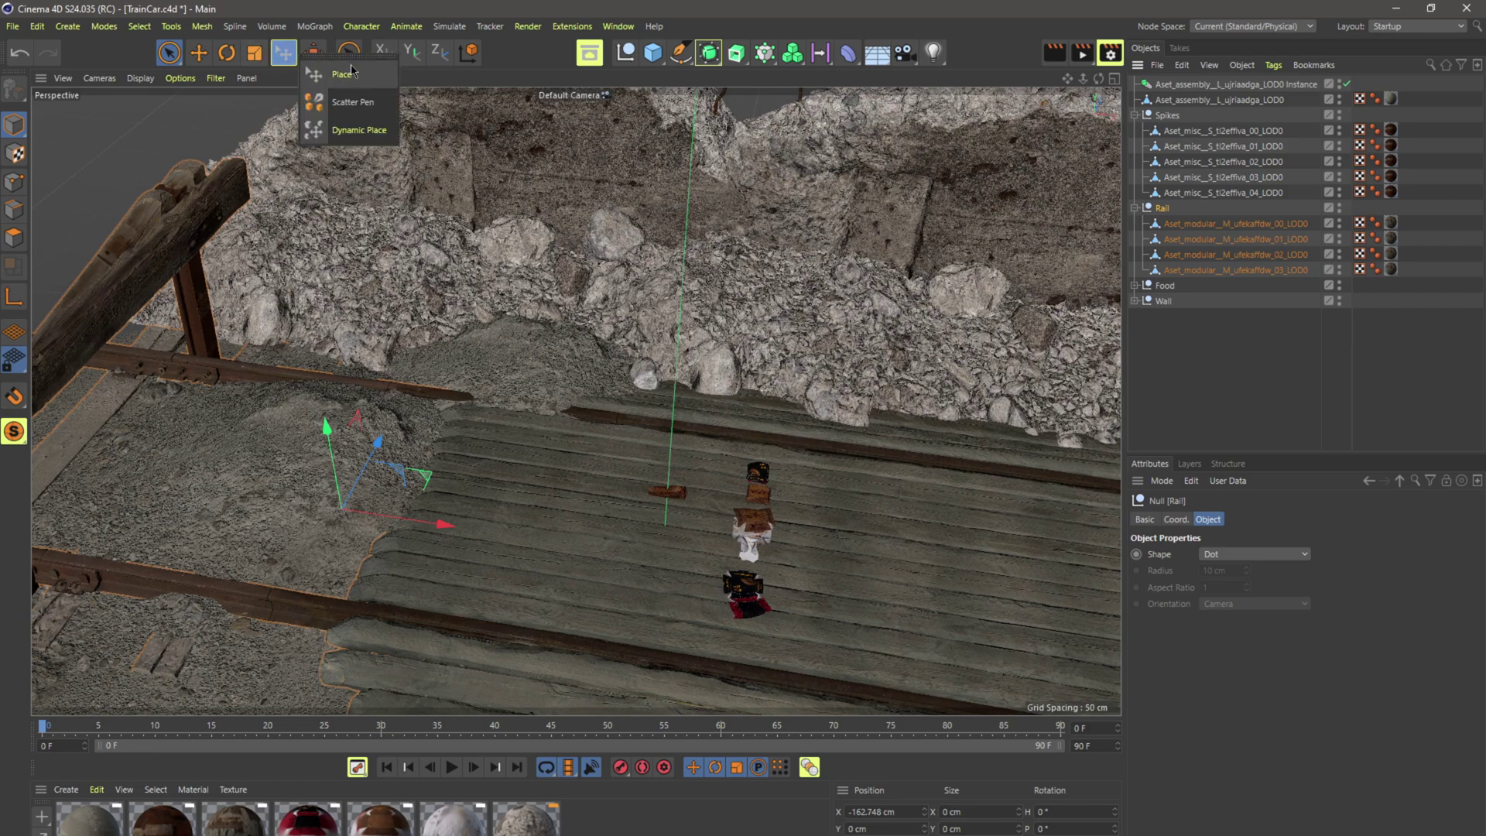
pyautogui.click(362, 105)
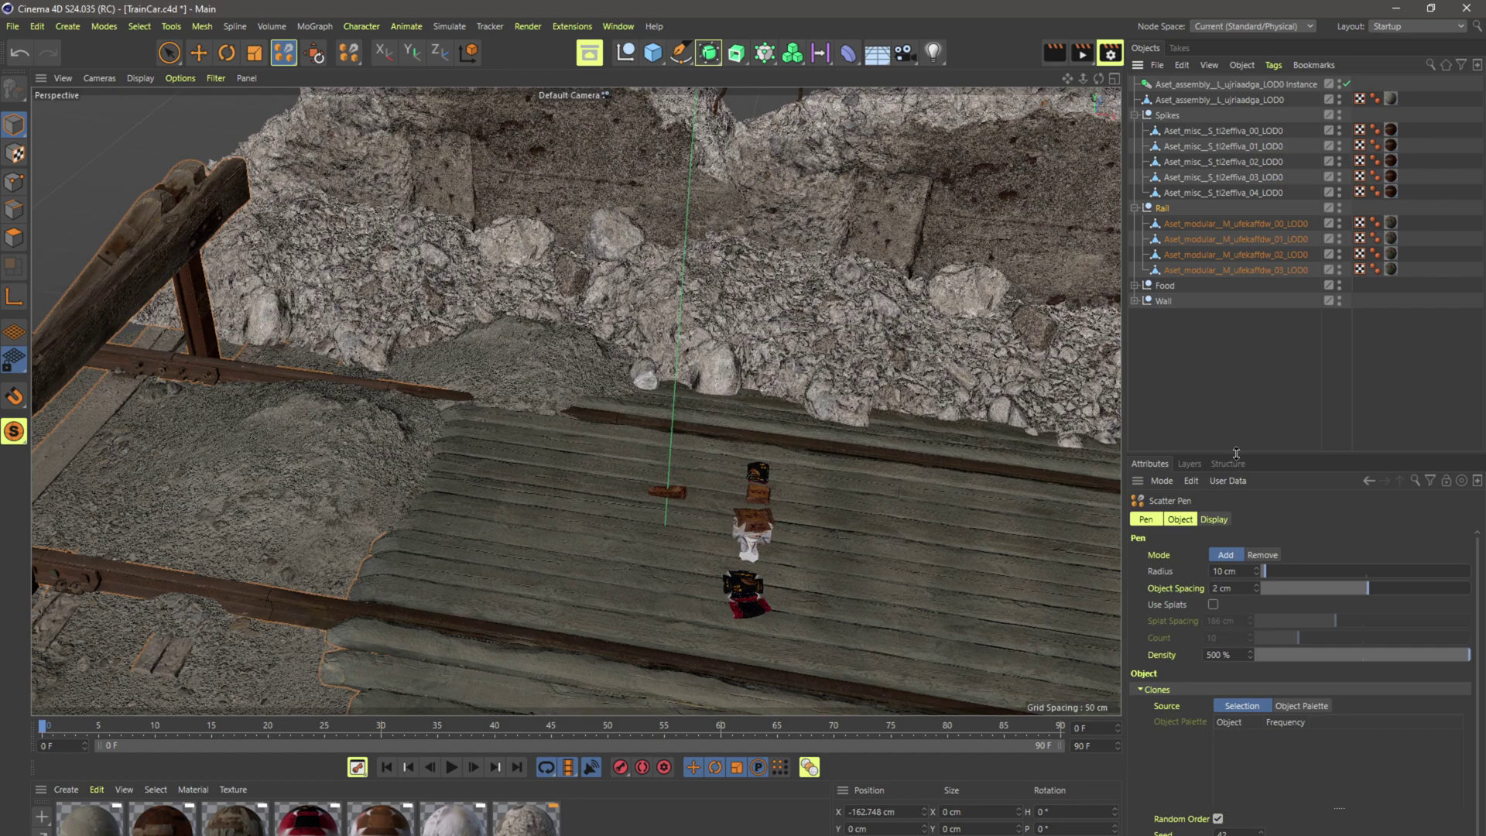
pyautogui.moveTo(1237, 453); pyautogui.dragTo(1232, 369)
pyautogui.moveTo(1124, 433); pyautogui.dragTo(1101, 433)
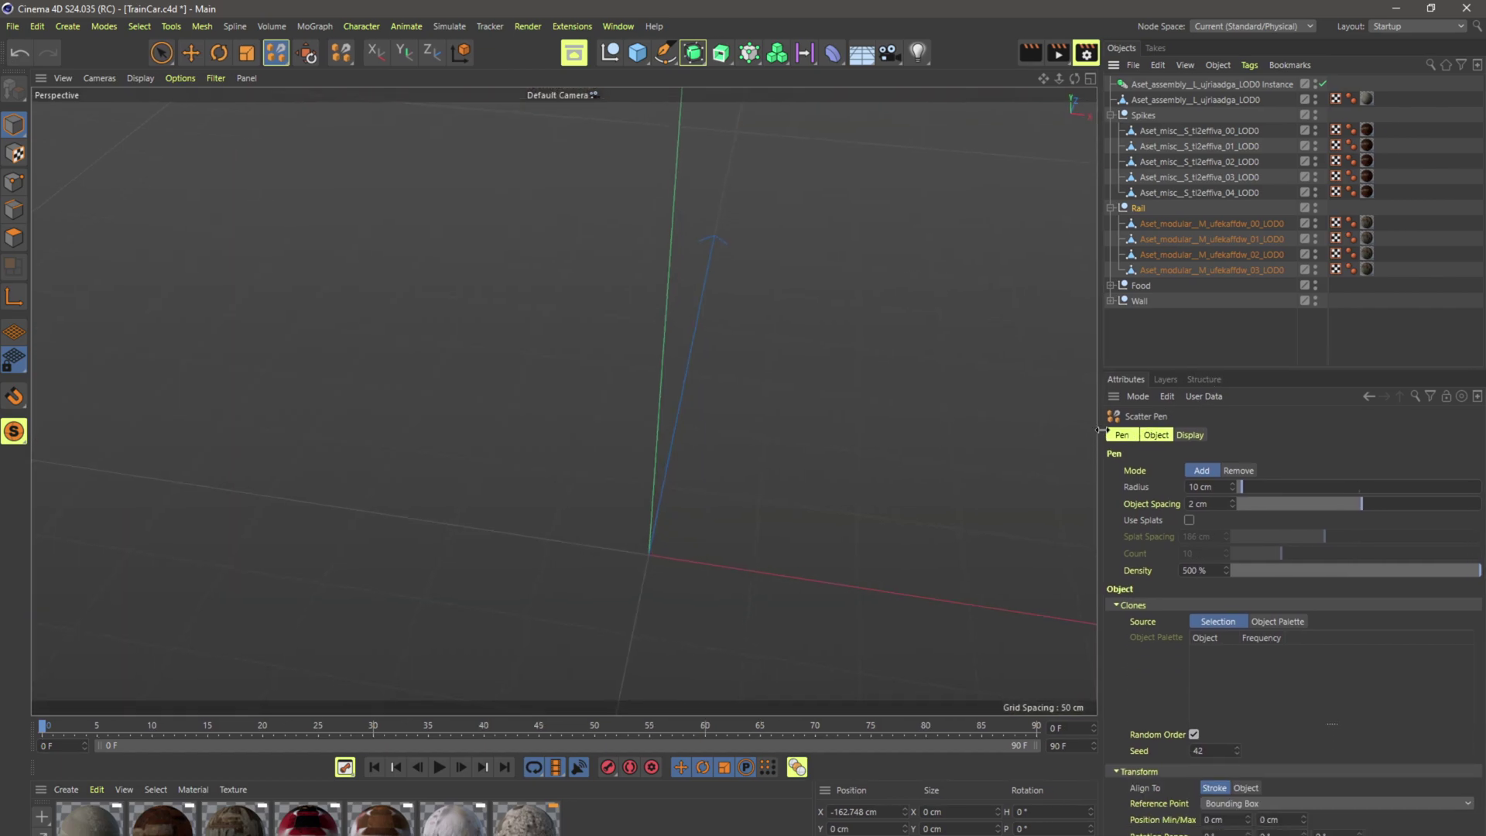
pyautogui.hotkey('ctrl', 'z')
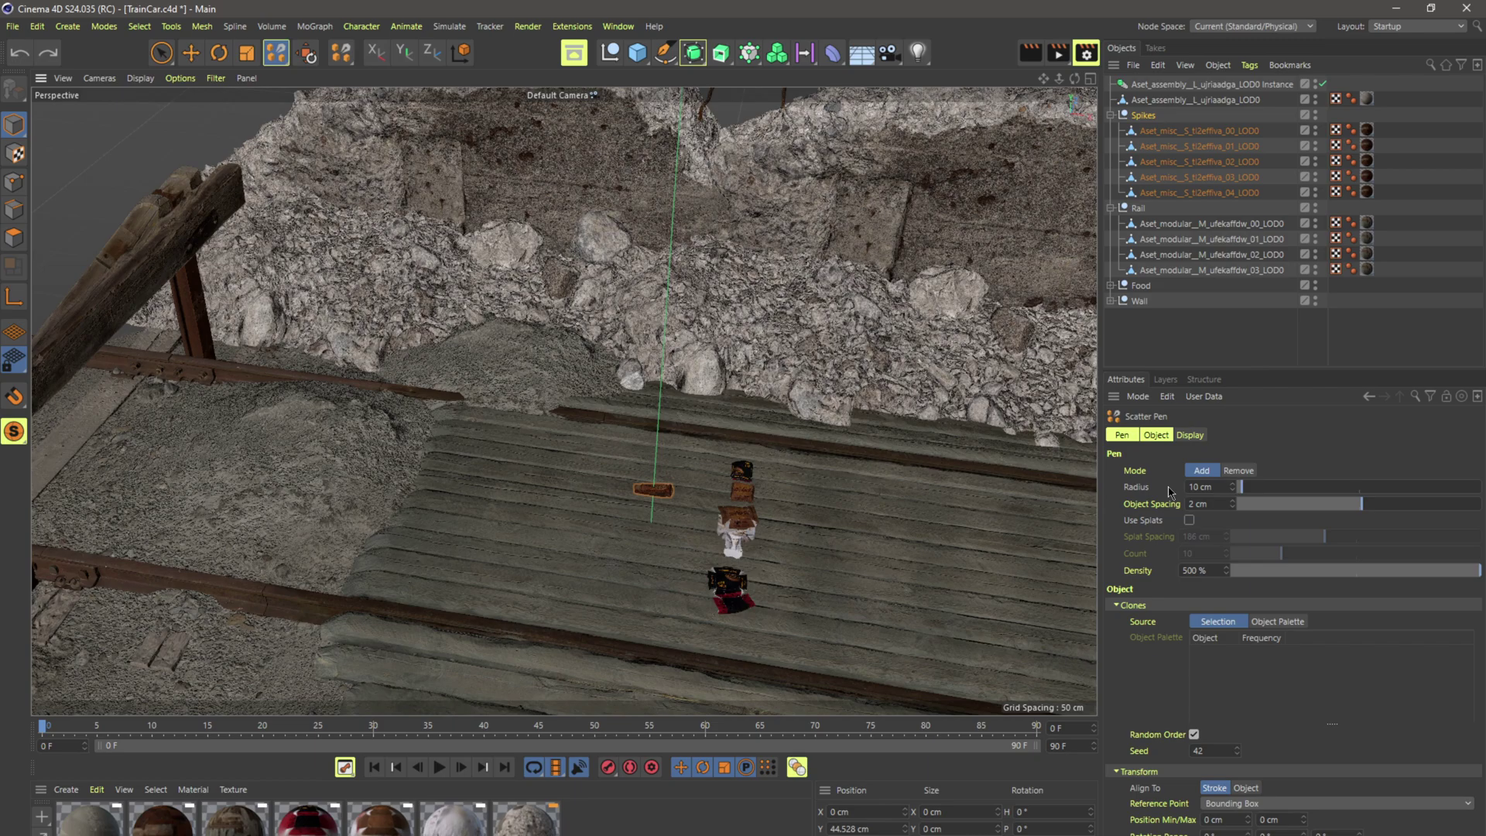
# Set Radius 15 cm, Object Spacing 10 cm and Density 300 %, with Spikes as the source
pyautogui.click(1217, 489)
pyautogui.write('10')
pyautogui.press('Return')
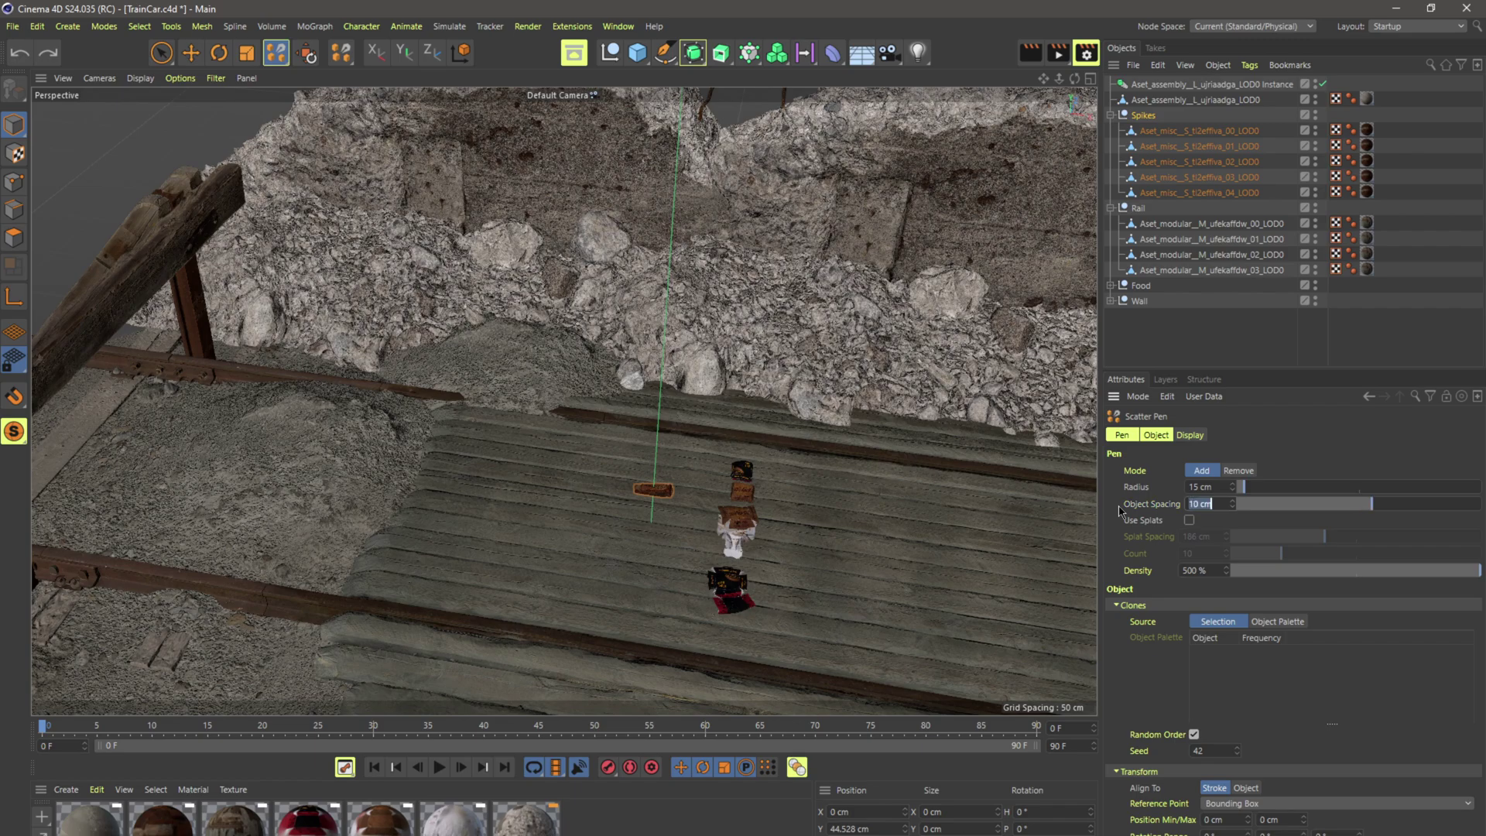
pyautogui.click(1212, 571)
pyautogui.write('300')
pyautogui.press('Return')
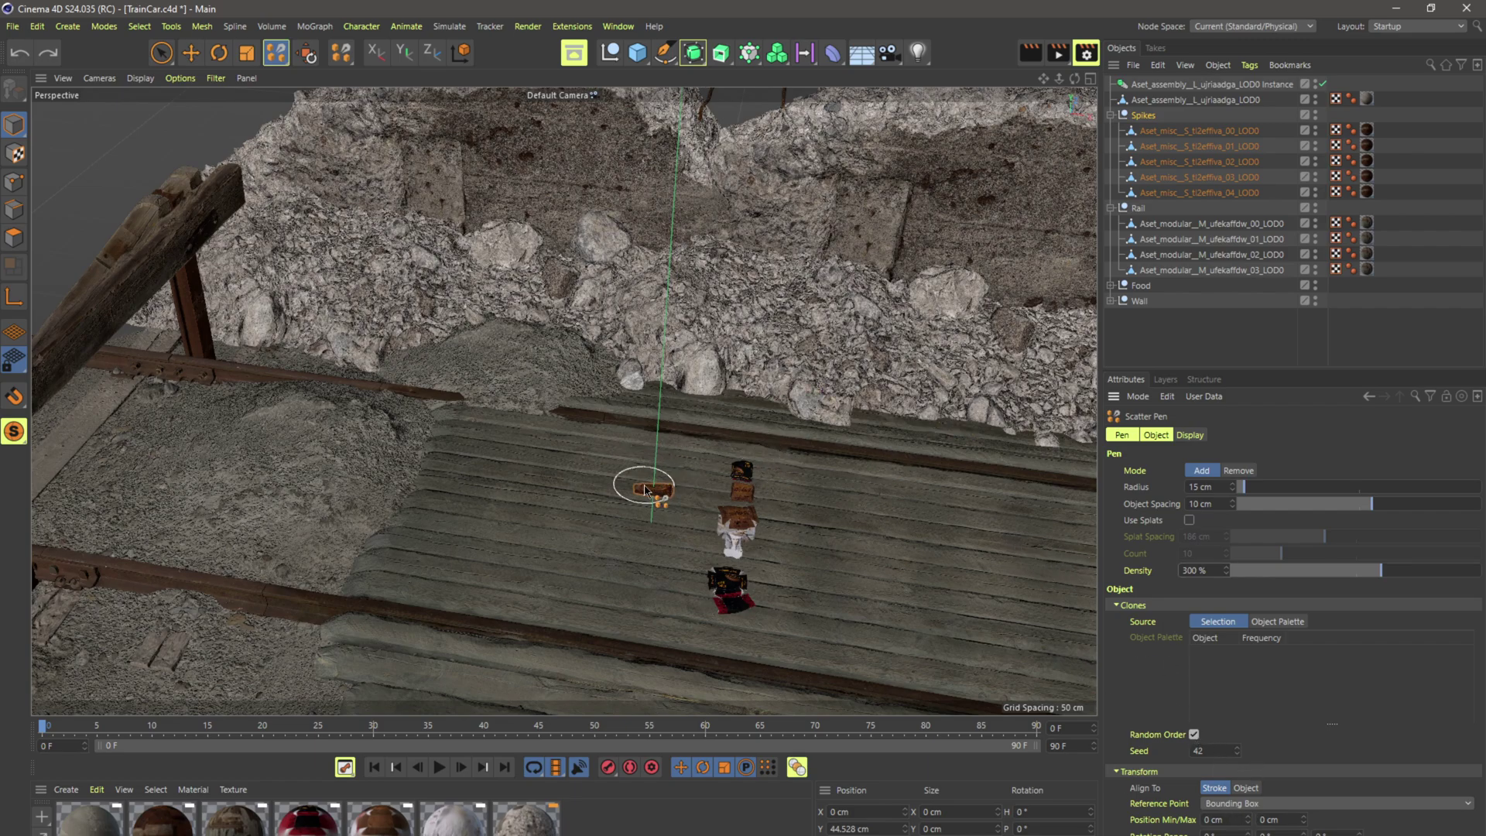
pyautogui.click(1143, 115)
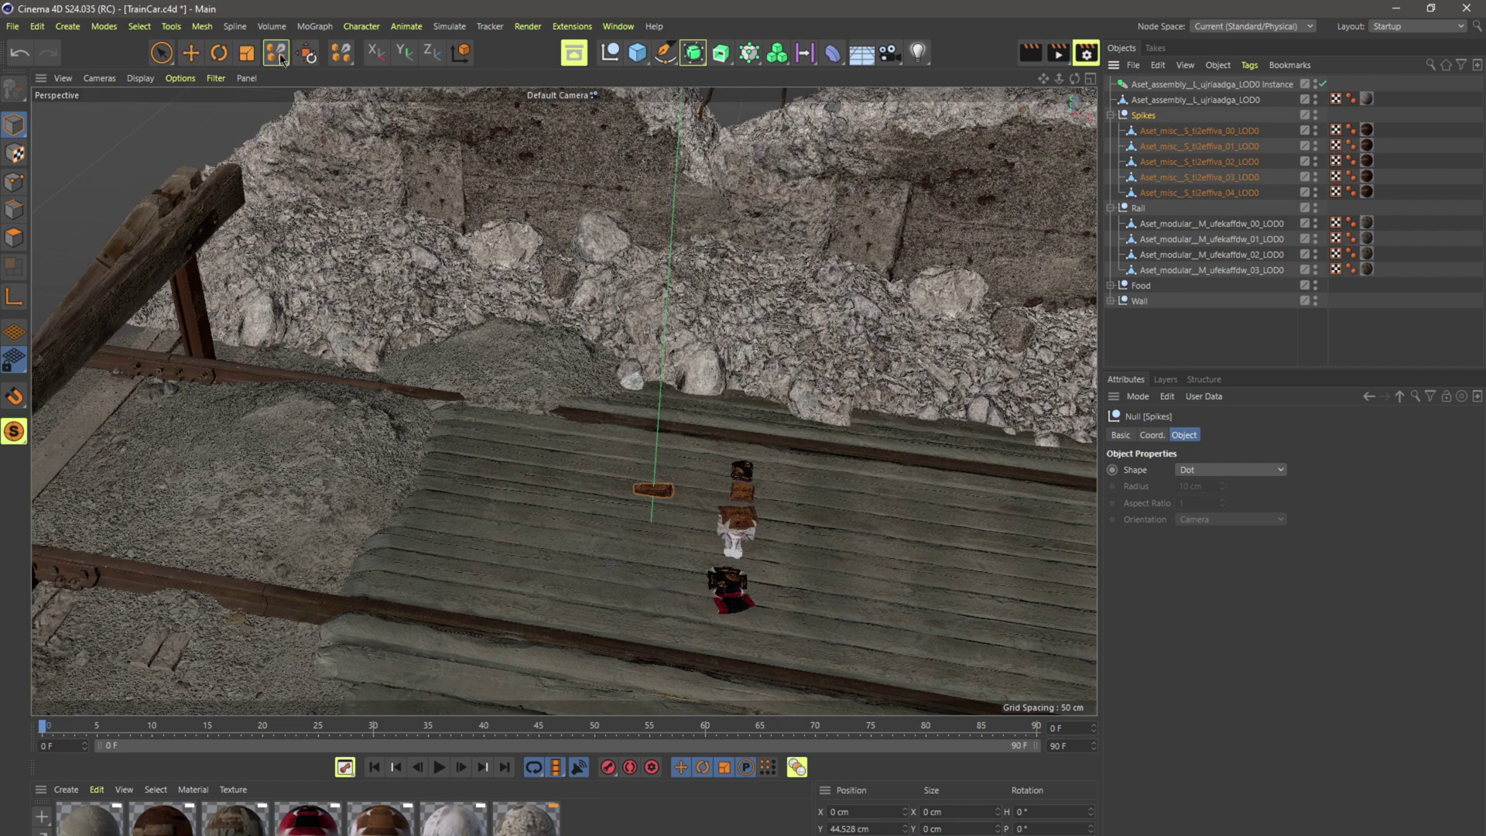
# Paint a stroke of spikes across the rocks and ground with Scatter Pen
pyautogui.click(306, 52)
pyautogui.click(333, 103)
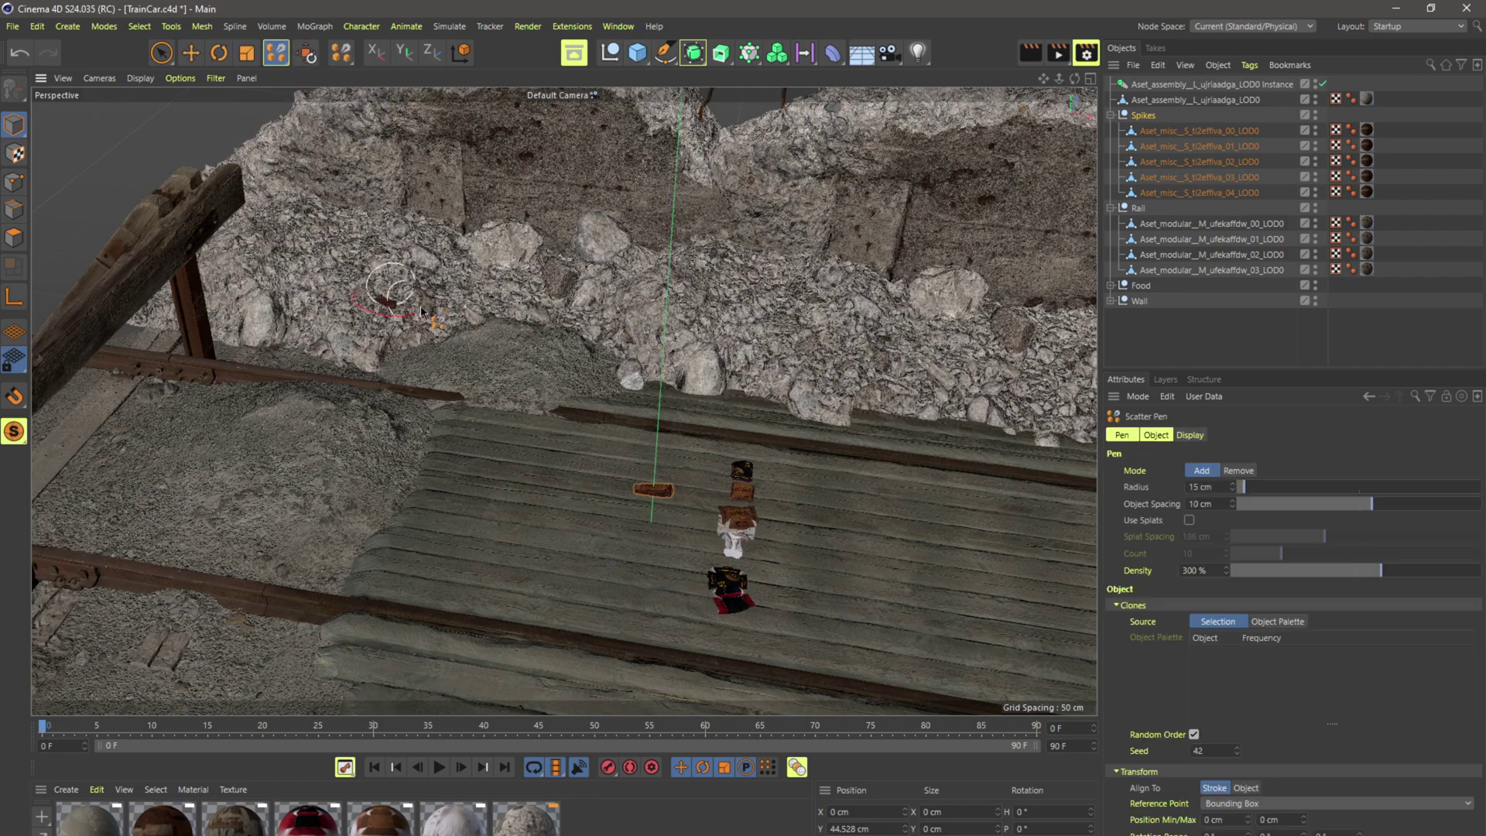
pyautogui.moveTo(386, 288)
pyautogui.mouseDown()
pyautogui.moveTo(842, 349)
pyautogui.moveTo(935, 456)
pyautogui.moveTo(992, 398)
pyautogui.moveTo(639, 409)
pyautogui.moveTo(395, 522)
pyautogui.moveTo(234, 470)
pyautogui.moveTo(270, 638)
pyautogui.moveTo(898, 670)
pyautogui.moveTo(990, 521)
pyautogui.moveTo(1018, 393)
pyautogui.moveTo(876, 305)
pyautogui.moveTo(824, 385)
pyautogui.moveTo(314, 346)
pyautogui.moveTo(244, 488)
pyautogui.moveTo(454, 444)
pyautogui.moveTo(480, 507)
pyautogui.mouseUp()
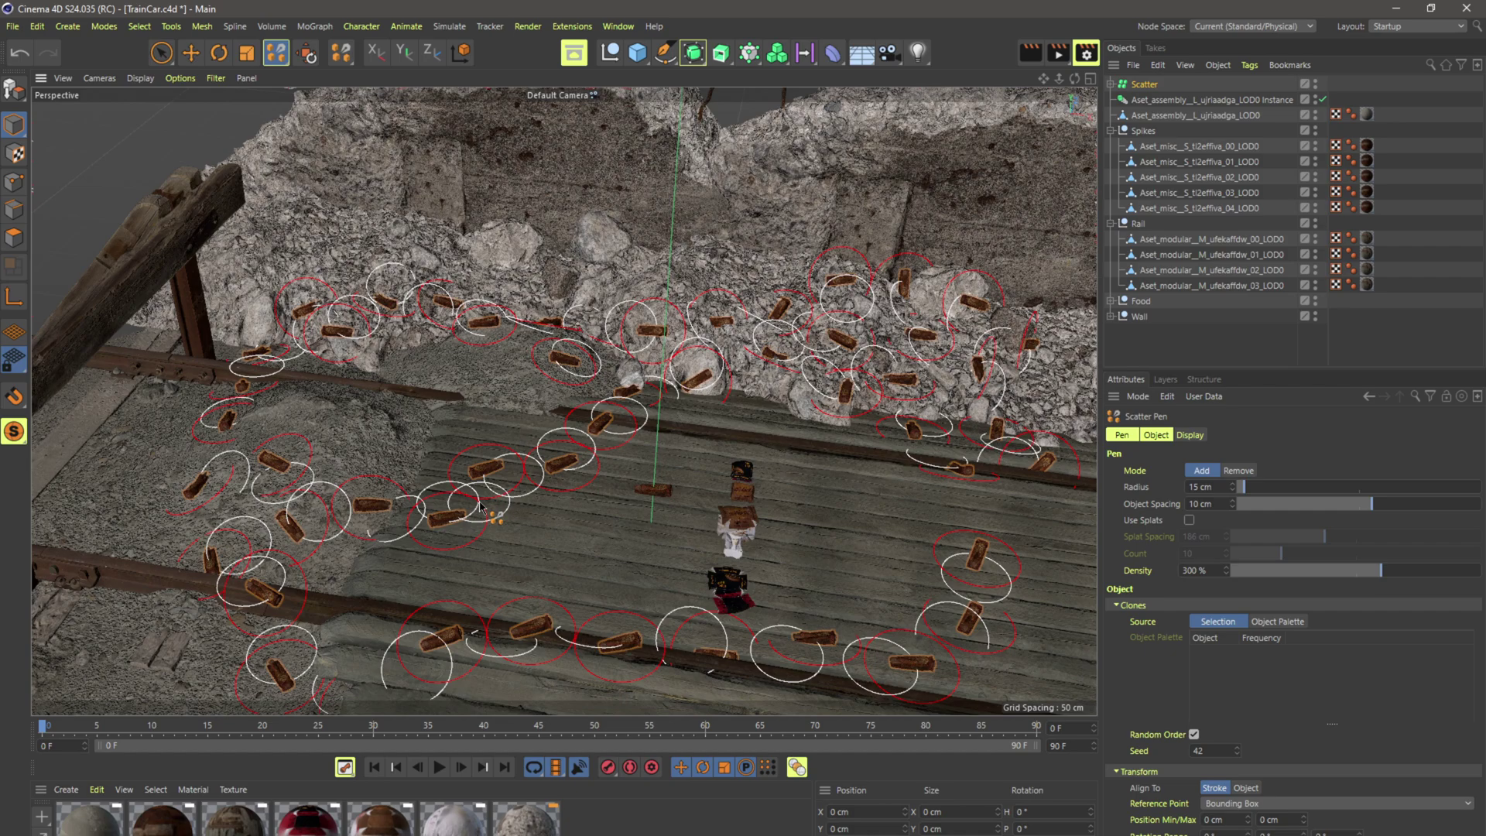
# Select Food Box 1–5 and paint food boxes across the ground, rocks and planks
pyautogui.click(1112, 302)
pyautogui.click(1154, 318)
pyautogui.scroll(-1, 1175, 345)
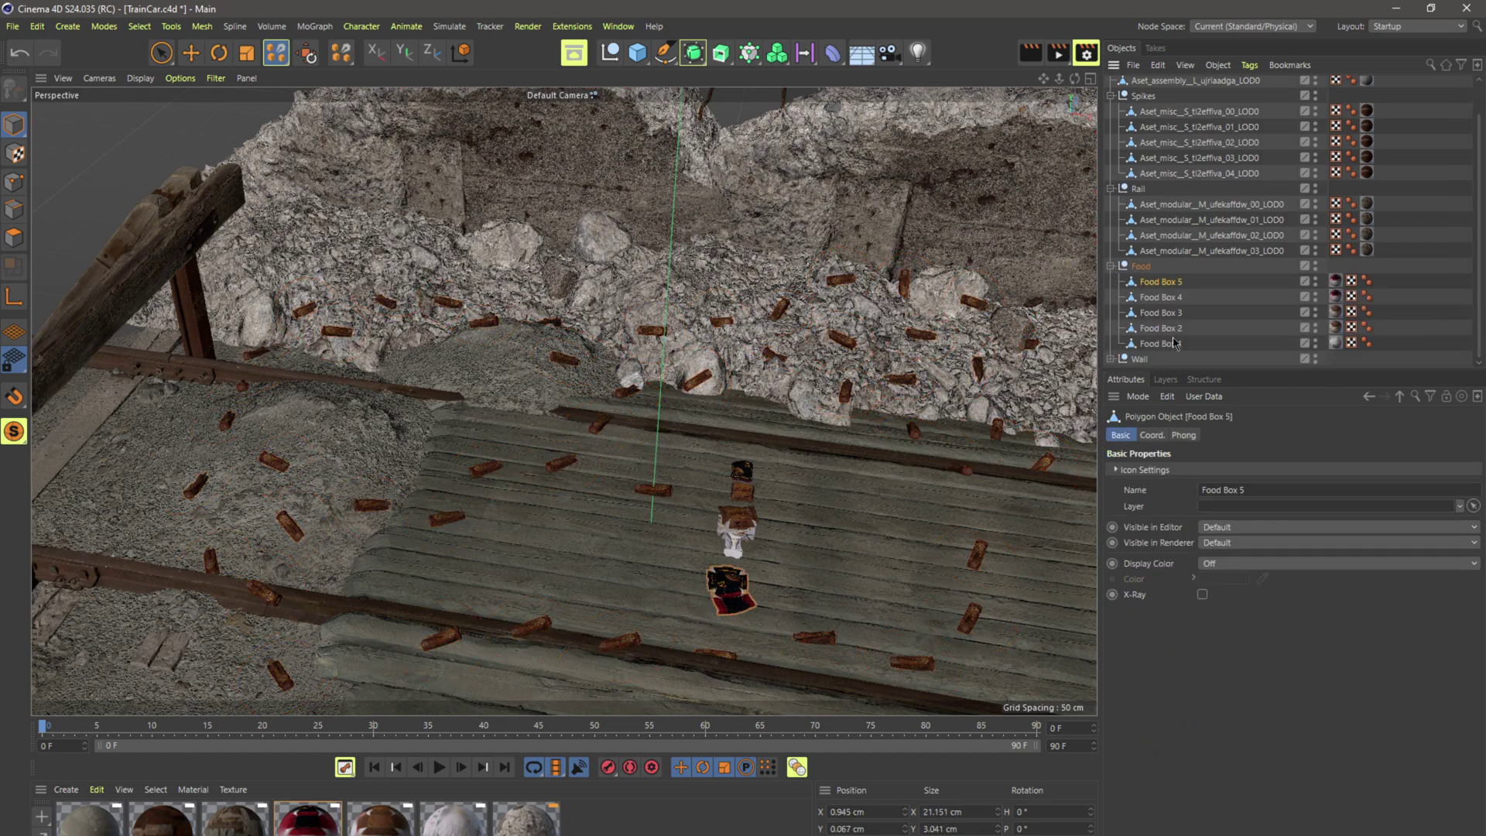
pyautogui.keyDown('shift'); pyautogui.click(1175, 344); pyautogui.keyUp('shift')
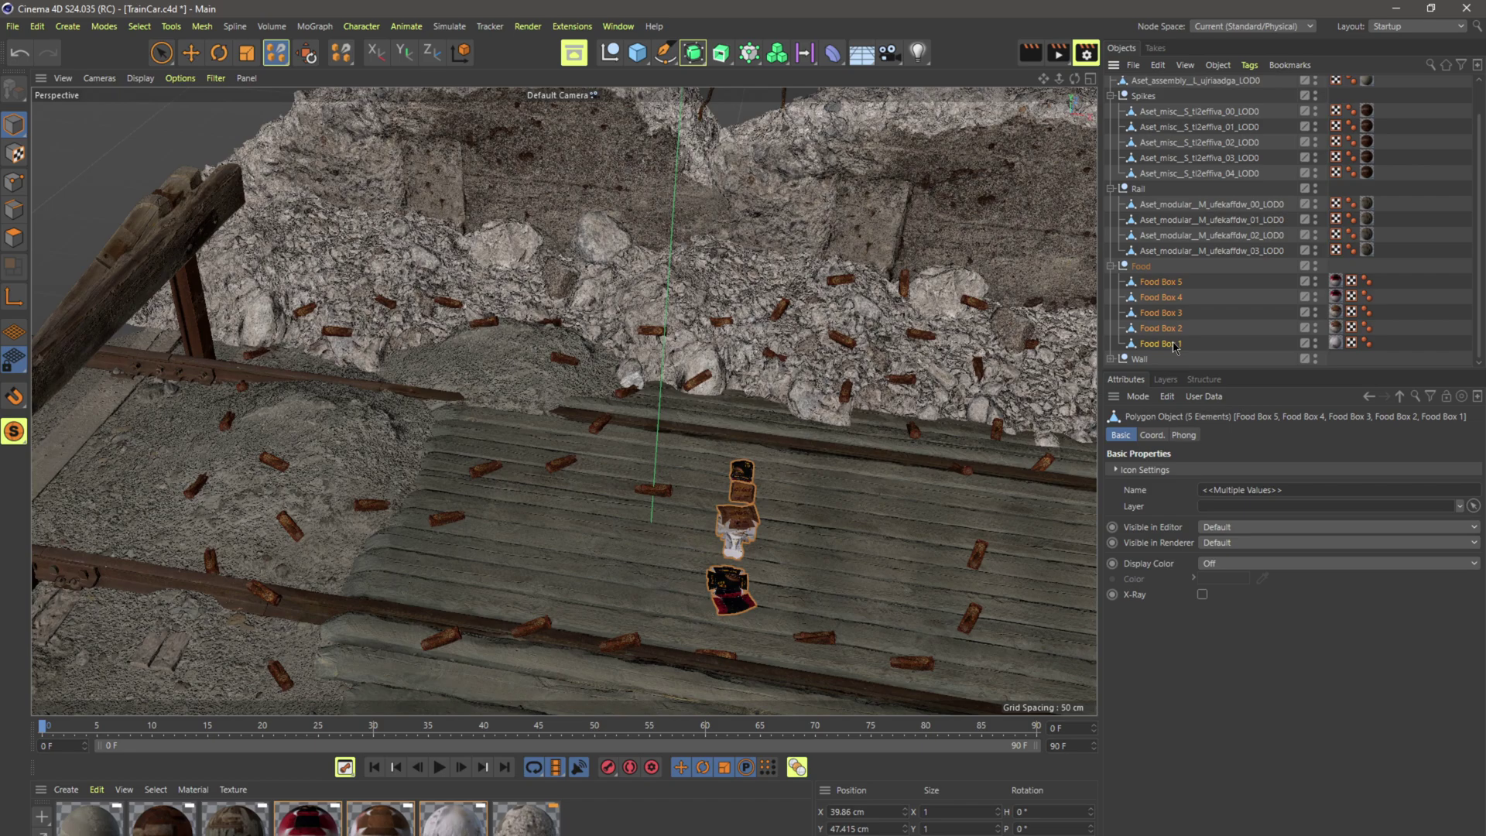
pyautogui.click(277, 52)
pyautogui.click(349, 101)
pyautogui.moveTo(341, 395)
pyautogui.mouseDown()
pyautogui.moveTo(301, 555)
pyautogui.moveTo(418, 596)
pyautogui.mouseUp()
pyautogui.moveTo(434, 379)
pyautogui.mouseDown()
pyautogui.moveTo(588, 410)
pyautogui.moveTo(600, 471)
pyautogui.moveTo(743, 358)
pyautogui.moveTo(1030, 435)
pyautogui.moveTo(1022, 316)
pyautogui.moveTo(713, 361)
pyautogui.moveTo(545, 283)
pyautogui.moveTo(357, 289)
pyautogui.moveTo(328, 315)
pyautogui.moveTo(294, 423)
pyautogui.moveTo(233, 533)
pyautogui.moveTo(173, 525)
pyautogui.moveTo(181, 458)
pyautogui.moveTo(141, 487)
pyautogui.moveTo(198, 623)
pyautogui.moveTo(271, 654)
pyautogui.moveTo(557, 601)
pyautogui.moveTo(647, 621)
pyautogui.moveTo(937, 623)
pyautogui.moveTo(1032, 513)
pyautogui.moveTo(980, 457)
pyautogui.moveTo(660, 436)
pyautogui.mouseUp()
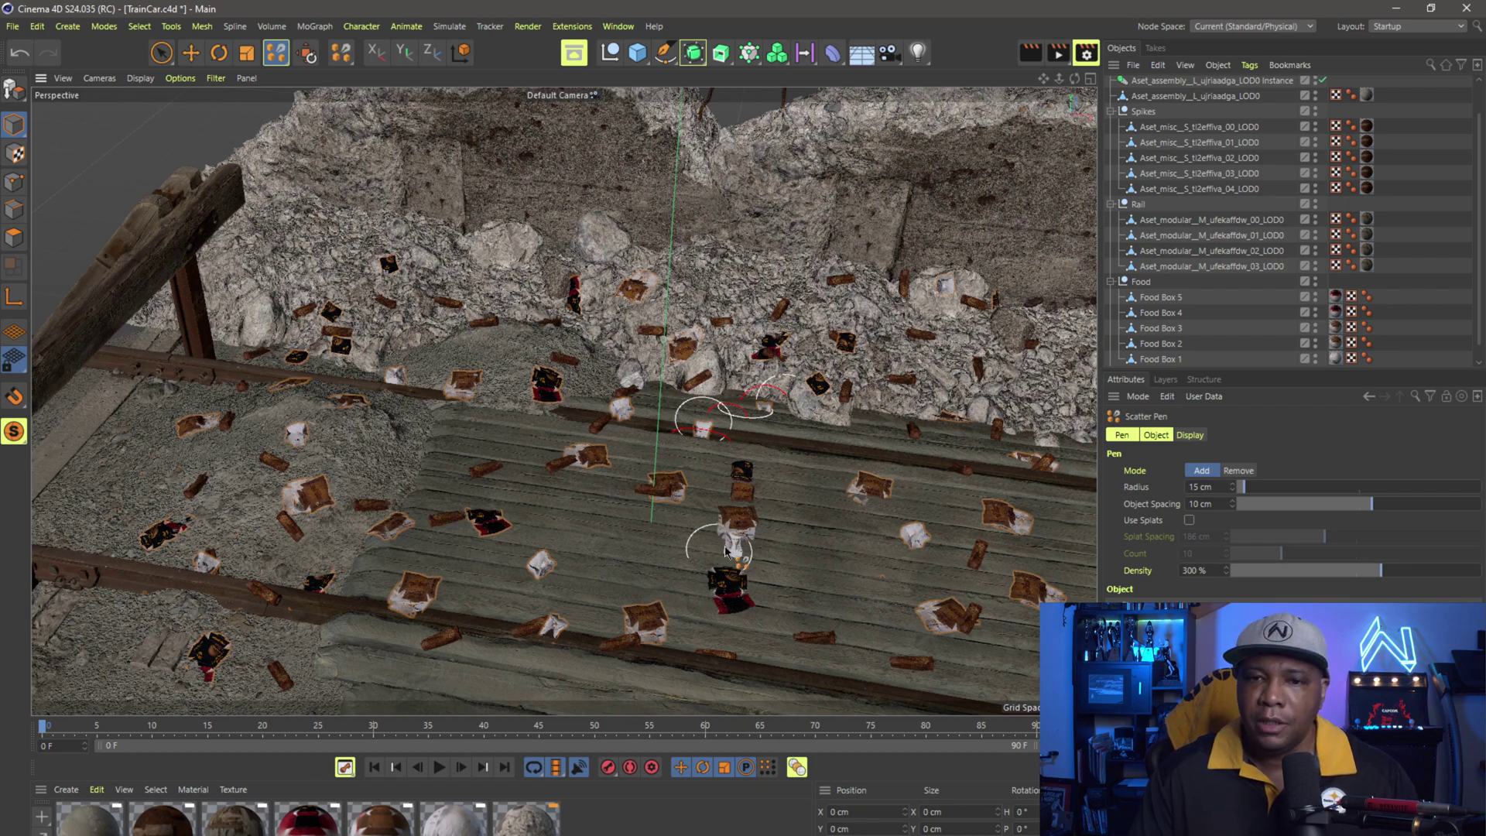
# Collapse Spikes, Rail and Food, then move the Spikes and Food sources along X
pyautogui.click(1111, 130)
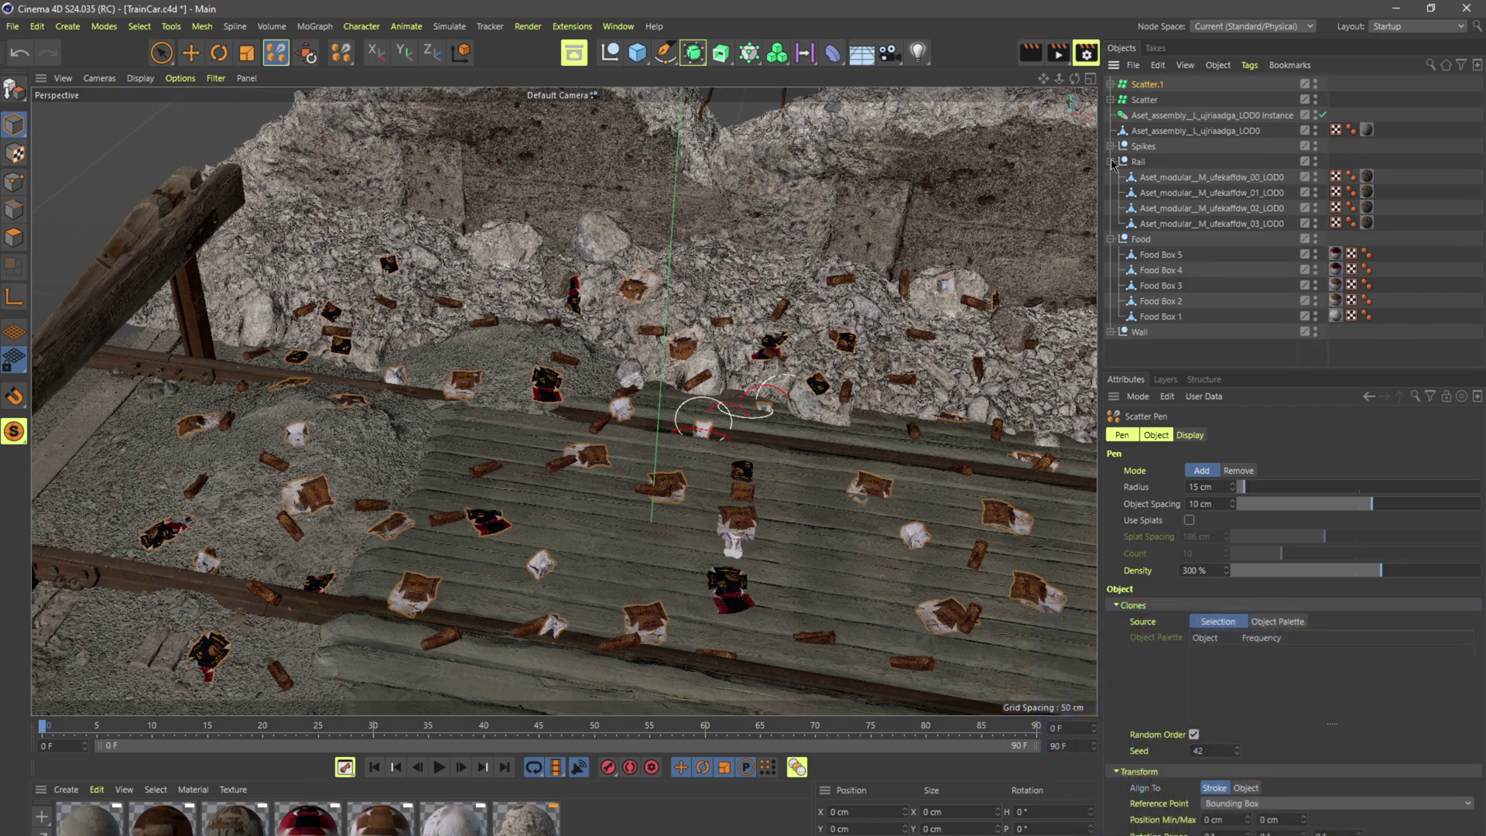
pyautogui.click(1111, 161)
pyautogui.click(1111, 177)
pyautogui.click(1138, 178)
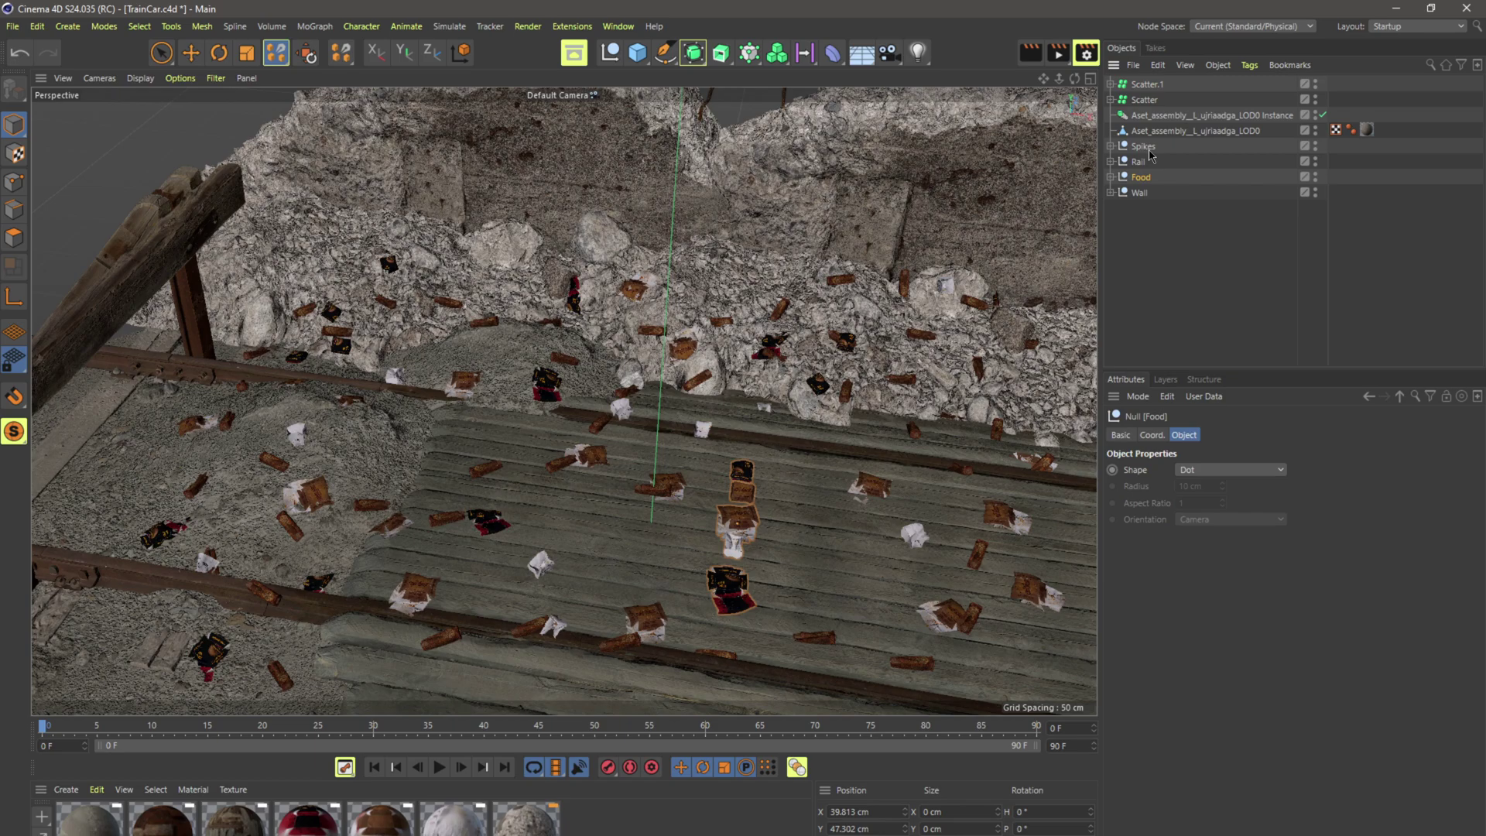
pyautogui.keyDown('ctrl'); pyautogui.click(1146, 148); pyautogui.keyUp('ctrl')
pyautogui.click(163, 52)
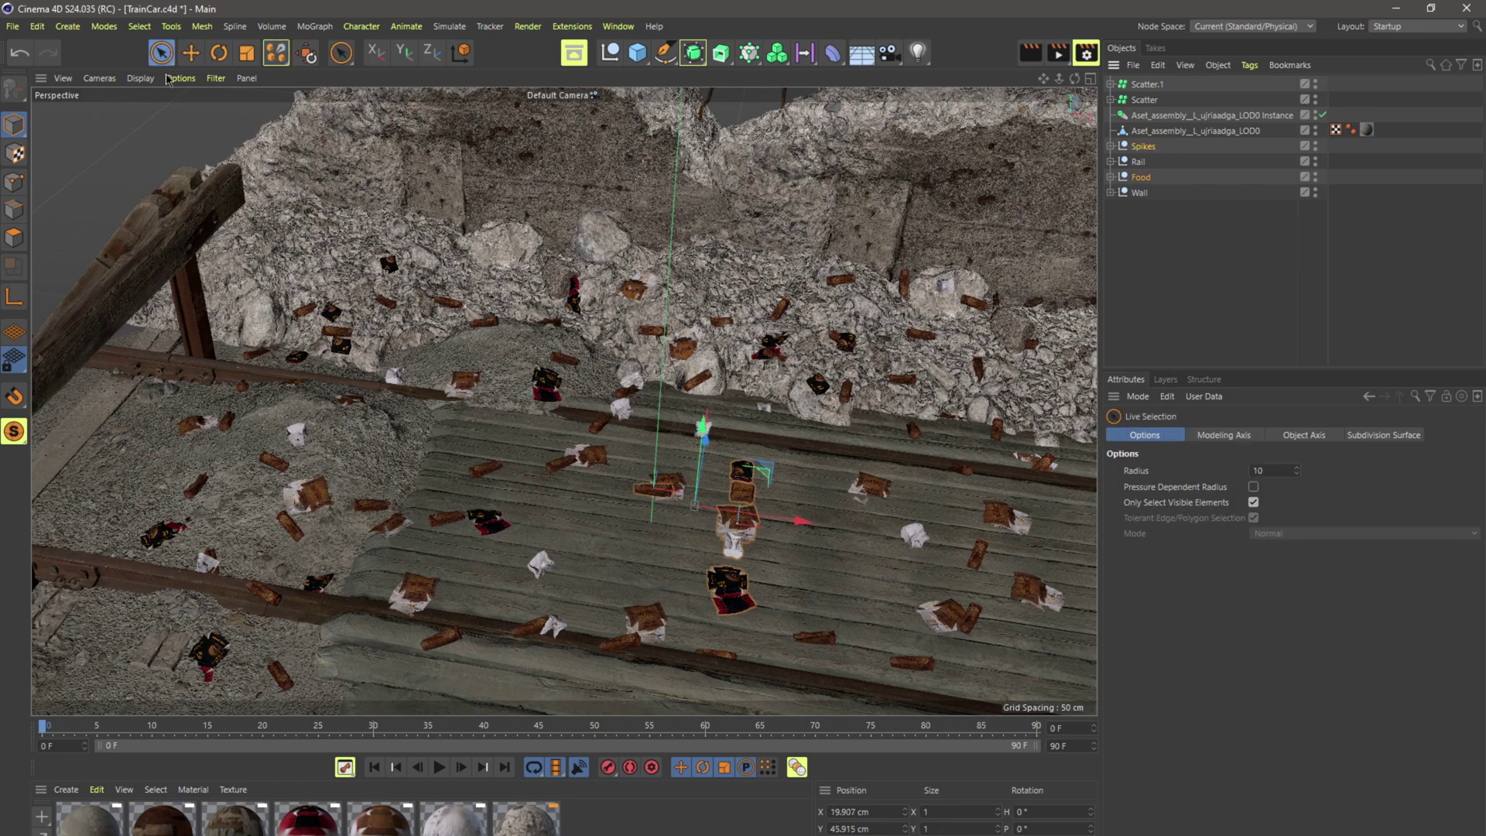
pyautogui.moveTo(777, 527); pyautogui.dragTo(1098, 563)
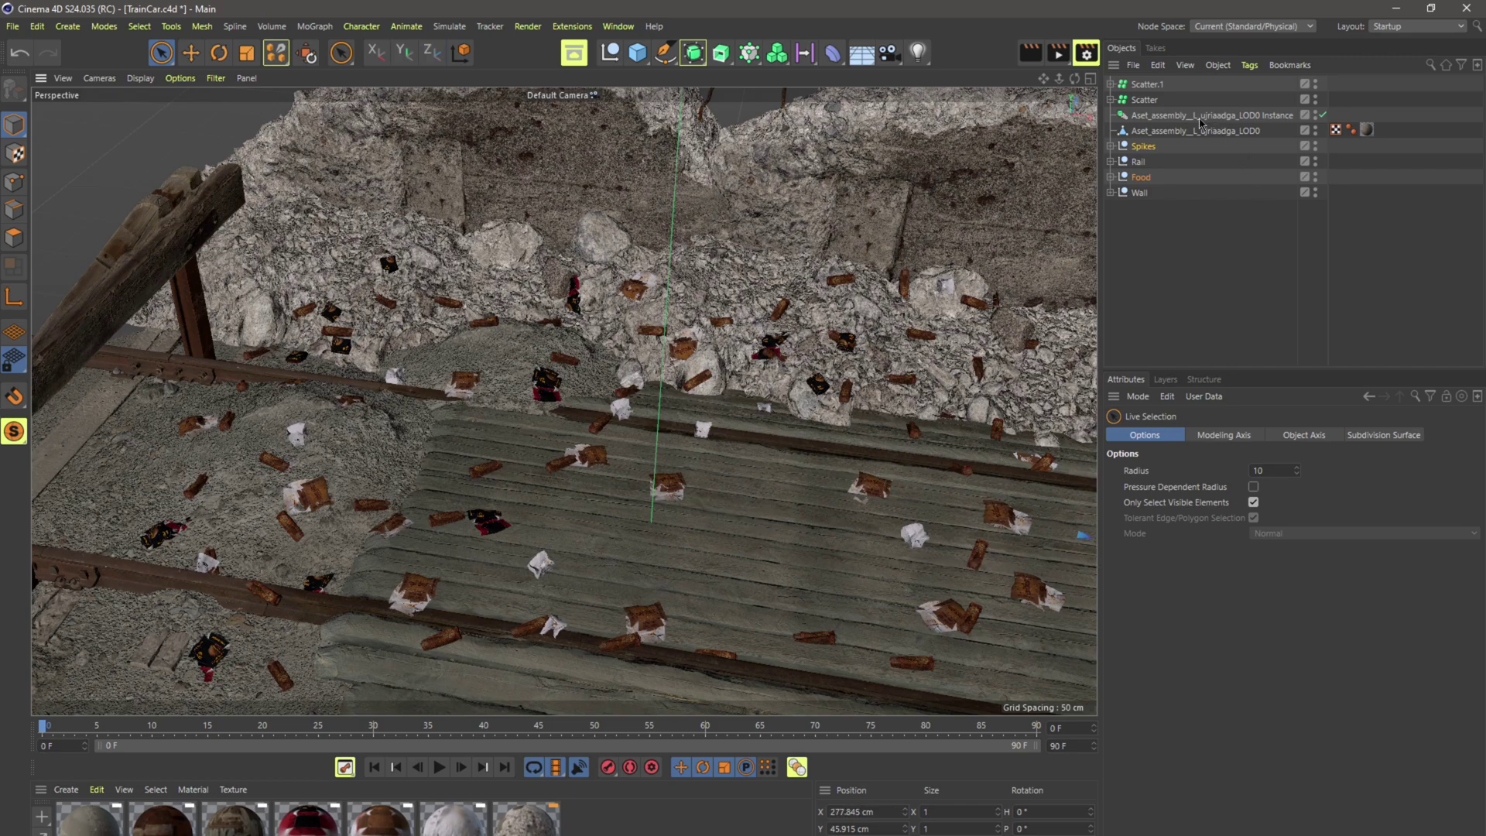
# Compare Reference Objects: Scatter uses Spikes, Scatter.1 uses Food Box 1–5
pyautogui.click(1142, 85)
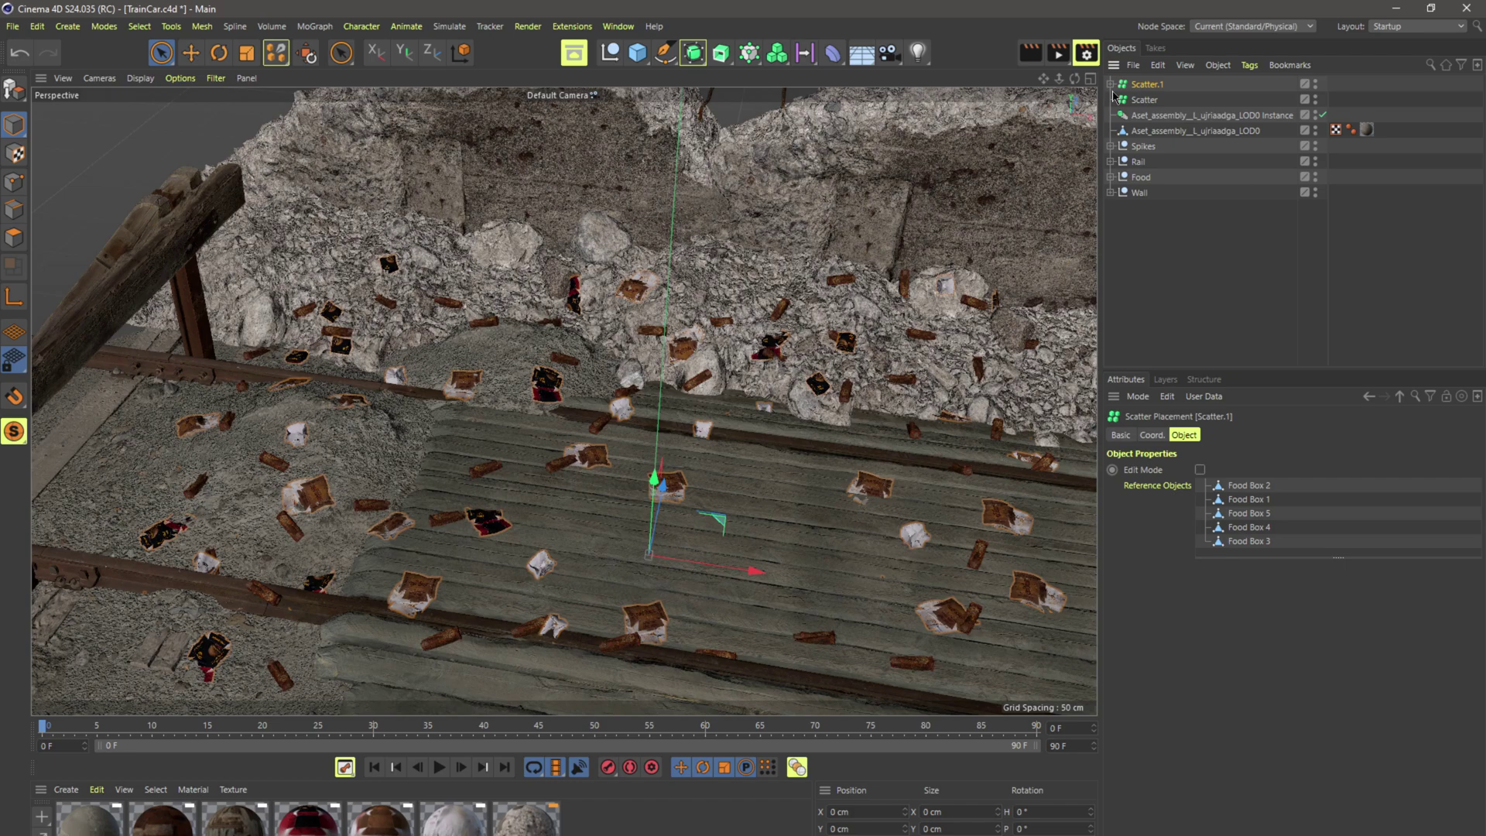
pyautogui.click(1157, 103)
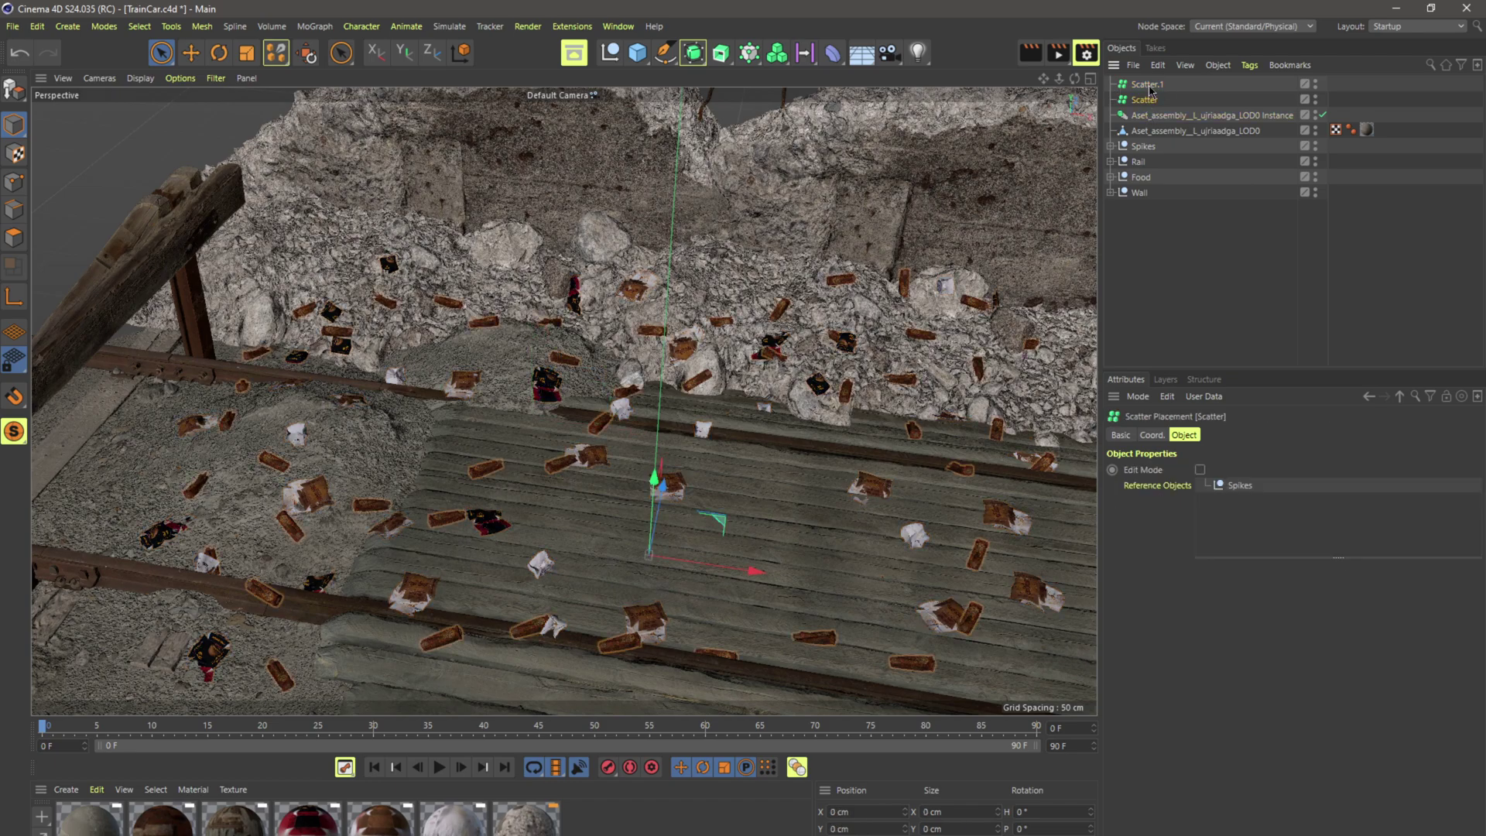
pyautogui.click(1150, 86)
pyautogui.click(1151, 96)
pyautogui.click(1149, 85)
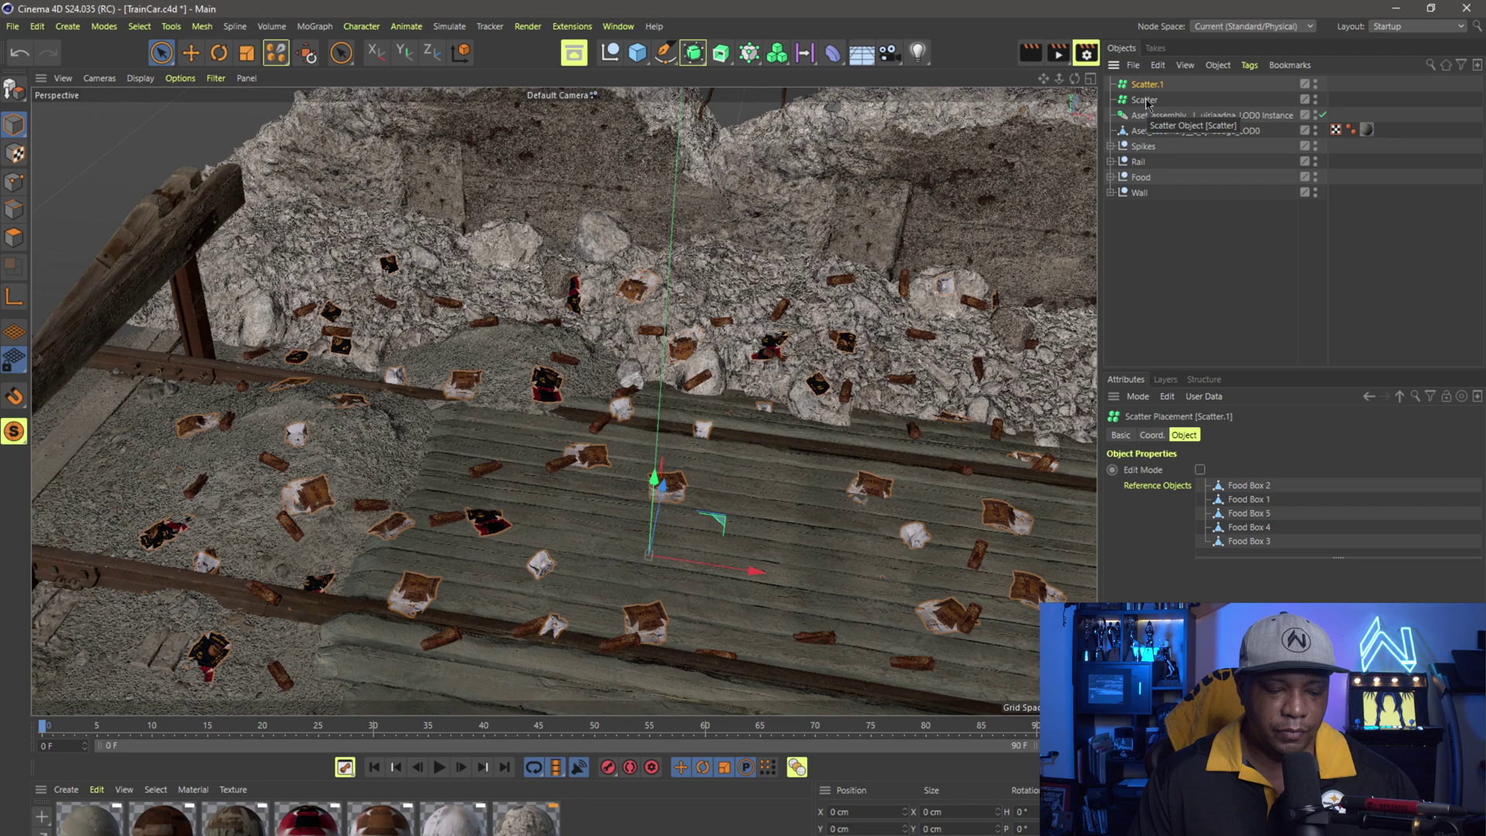
# Make both scatters editable and set all 50 spike instances to Instance mode
pyautogui.keyDown('shift'); pyautogui.click(1145, 101); pyautogui.keyUp('shift')
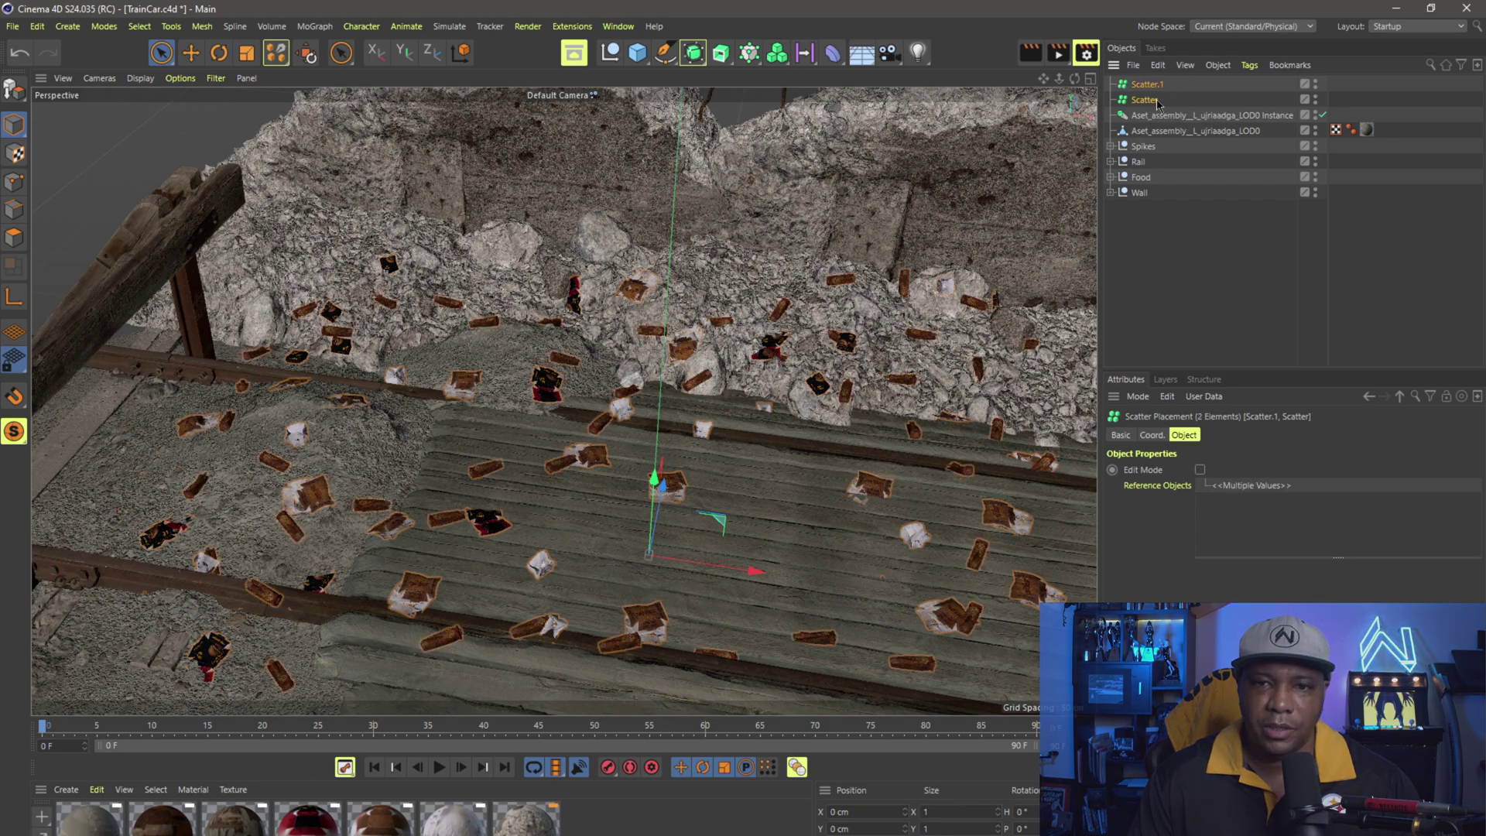
pyautogui.press('c')
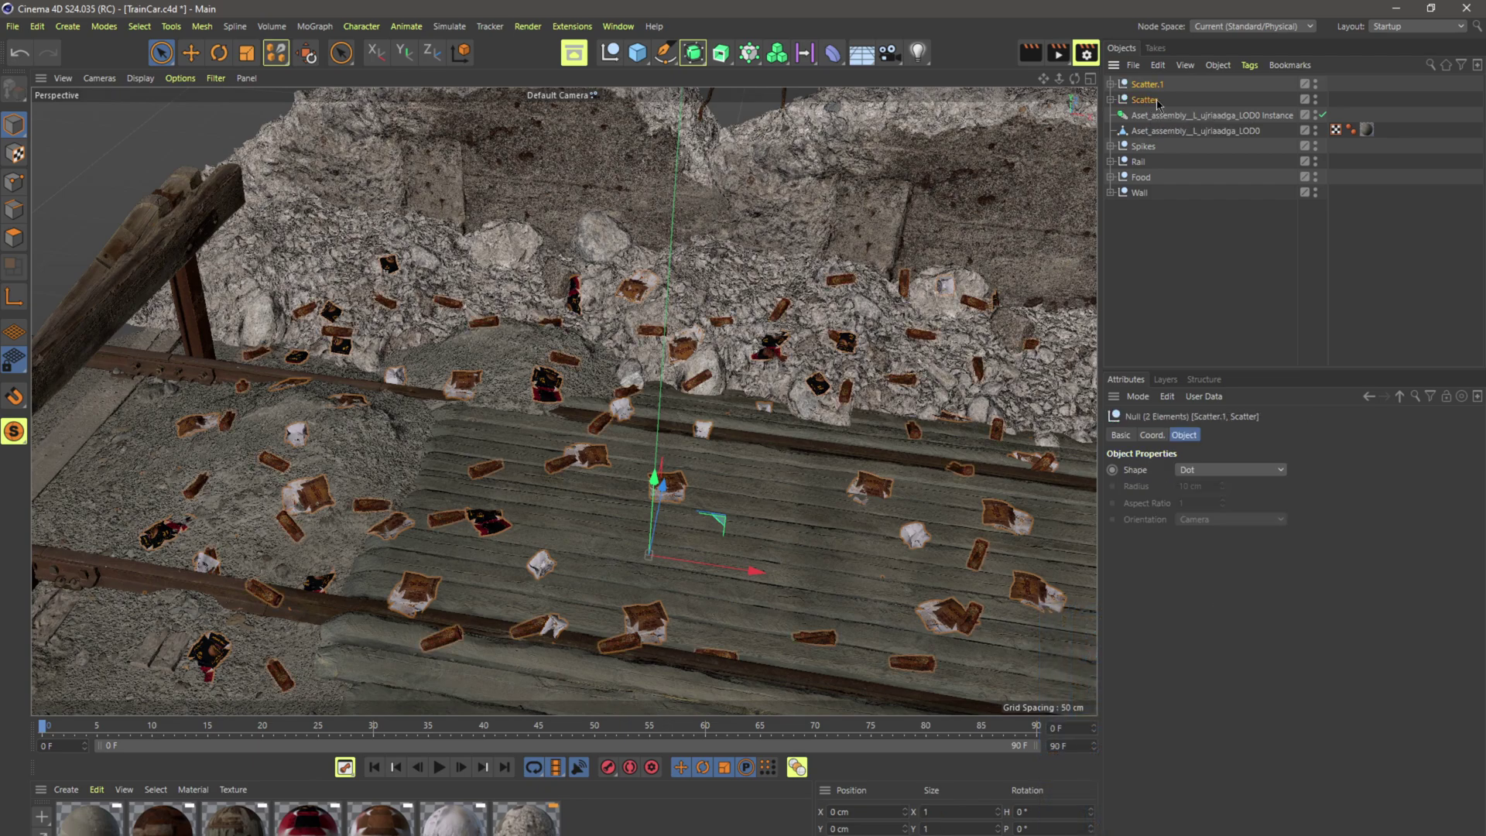
pyautogui.click(1112, 100)
pyautogui.click(1151, 116)
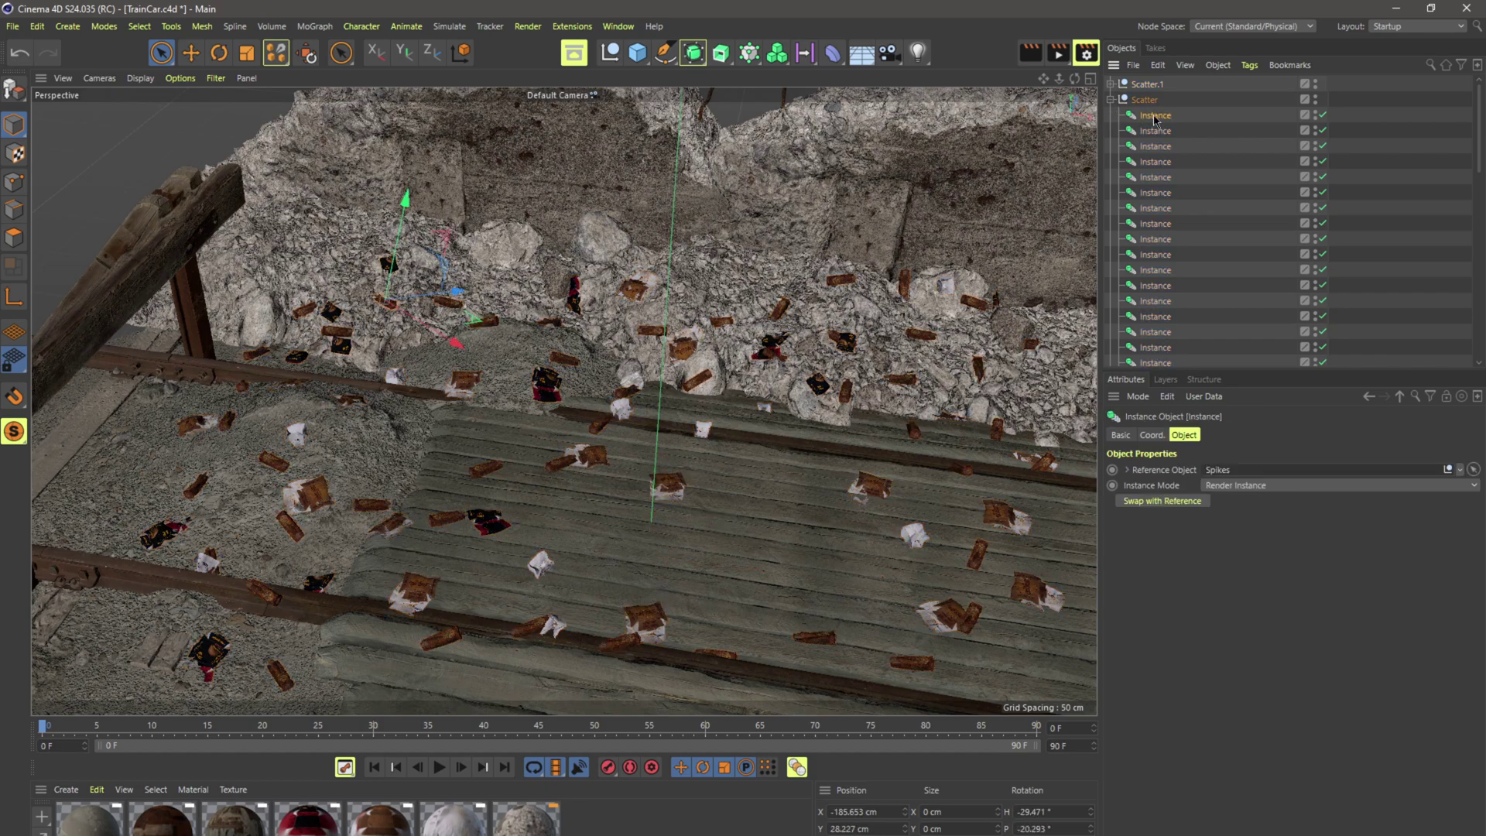
pyautogui.scroll(-5, 1161, 194)
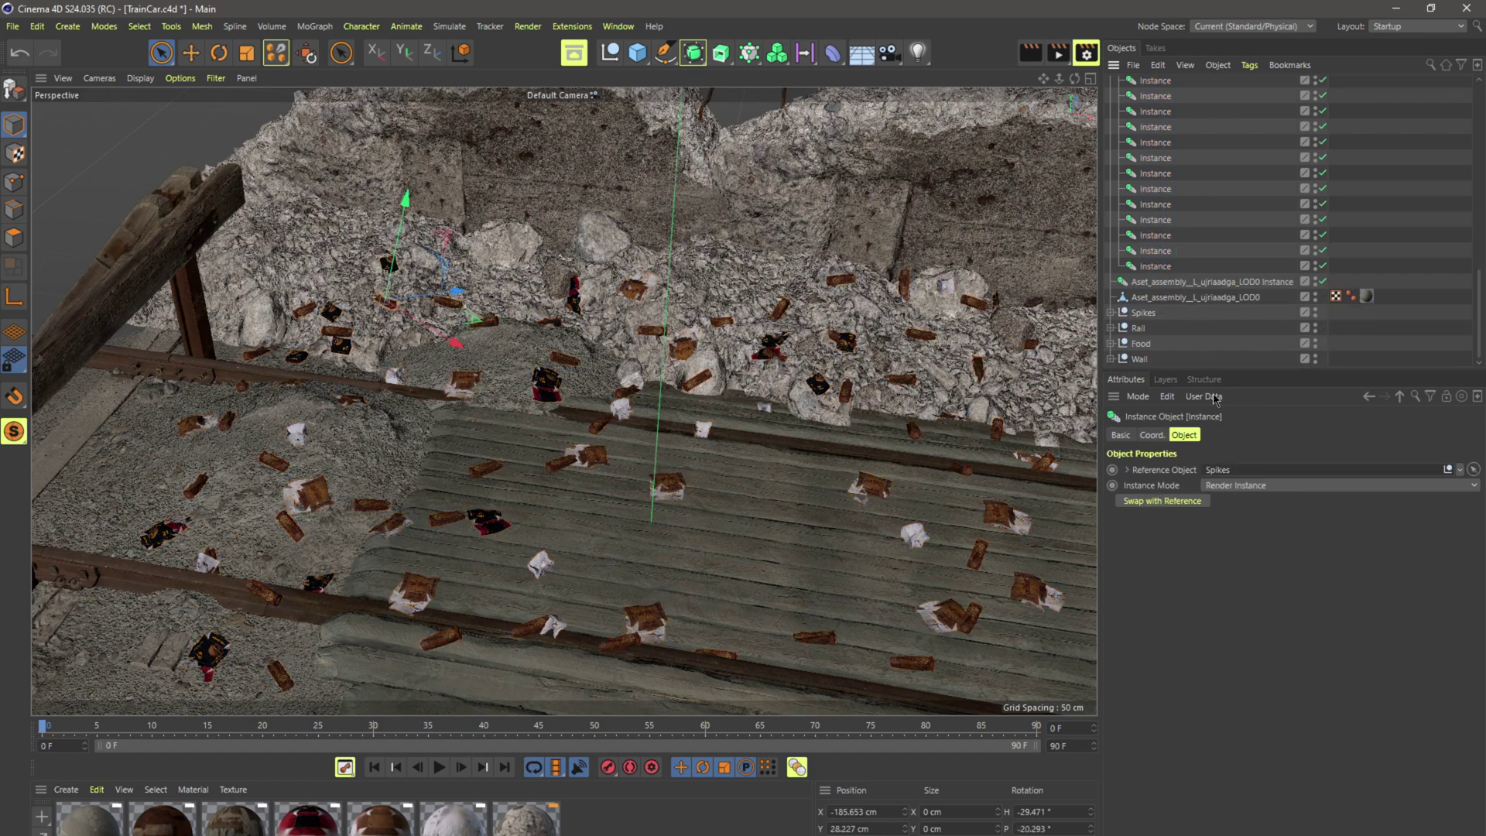
pyautogui.keyDown('shift'); pyautogui.click(1167, 267); pyautogui.keyUp('shift')
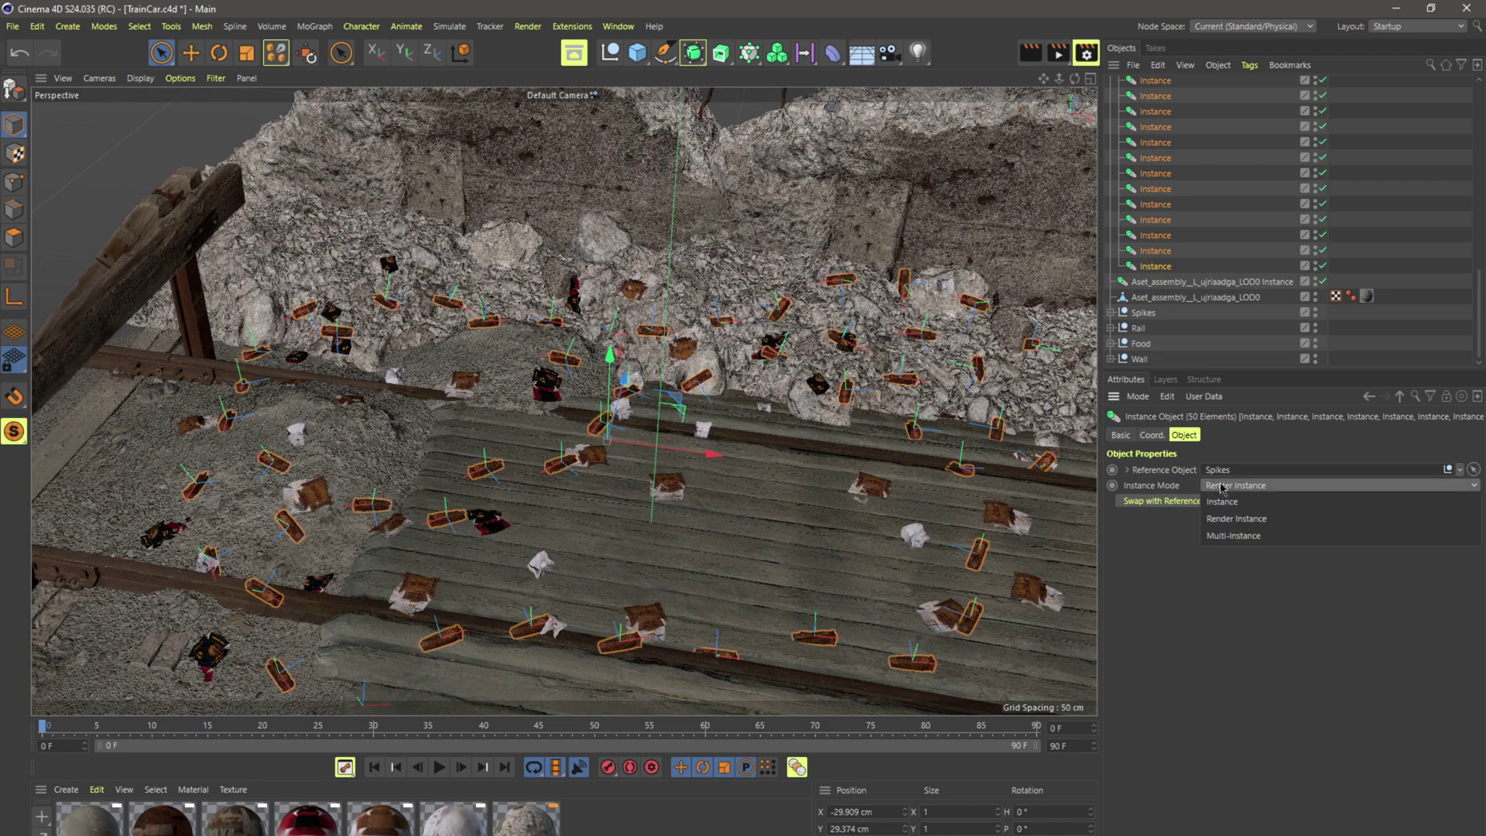
pyautogui.click(1223, 485)
pyautogui.click(1234, 503)
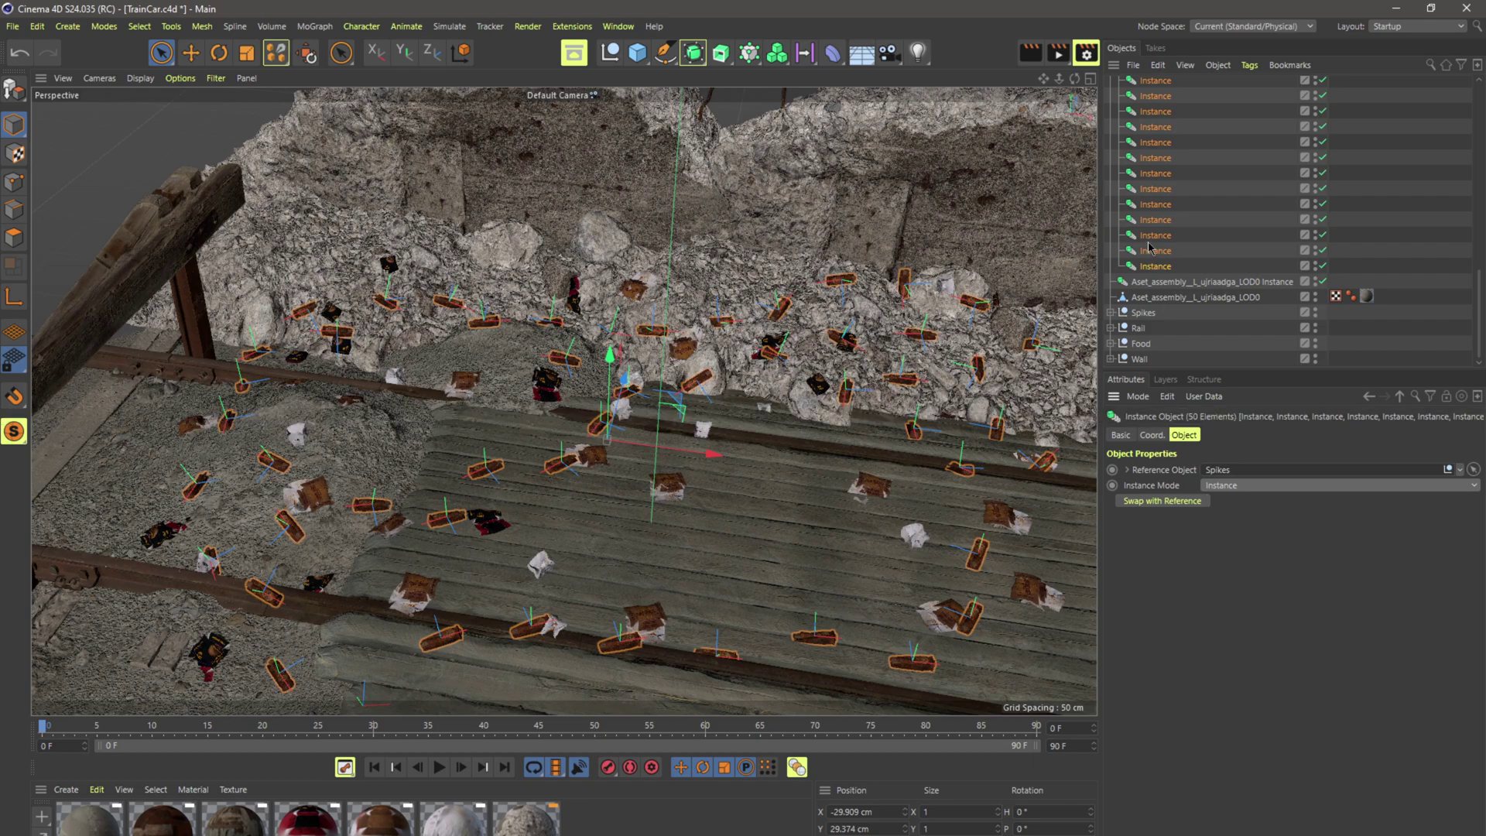
# Set all 54 food box instances in Scatter.1 to Instance mode, then deselect everything
pyautogui.scroll(10, 1149, 248)
pyautogui.click(1112, 100)
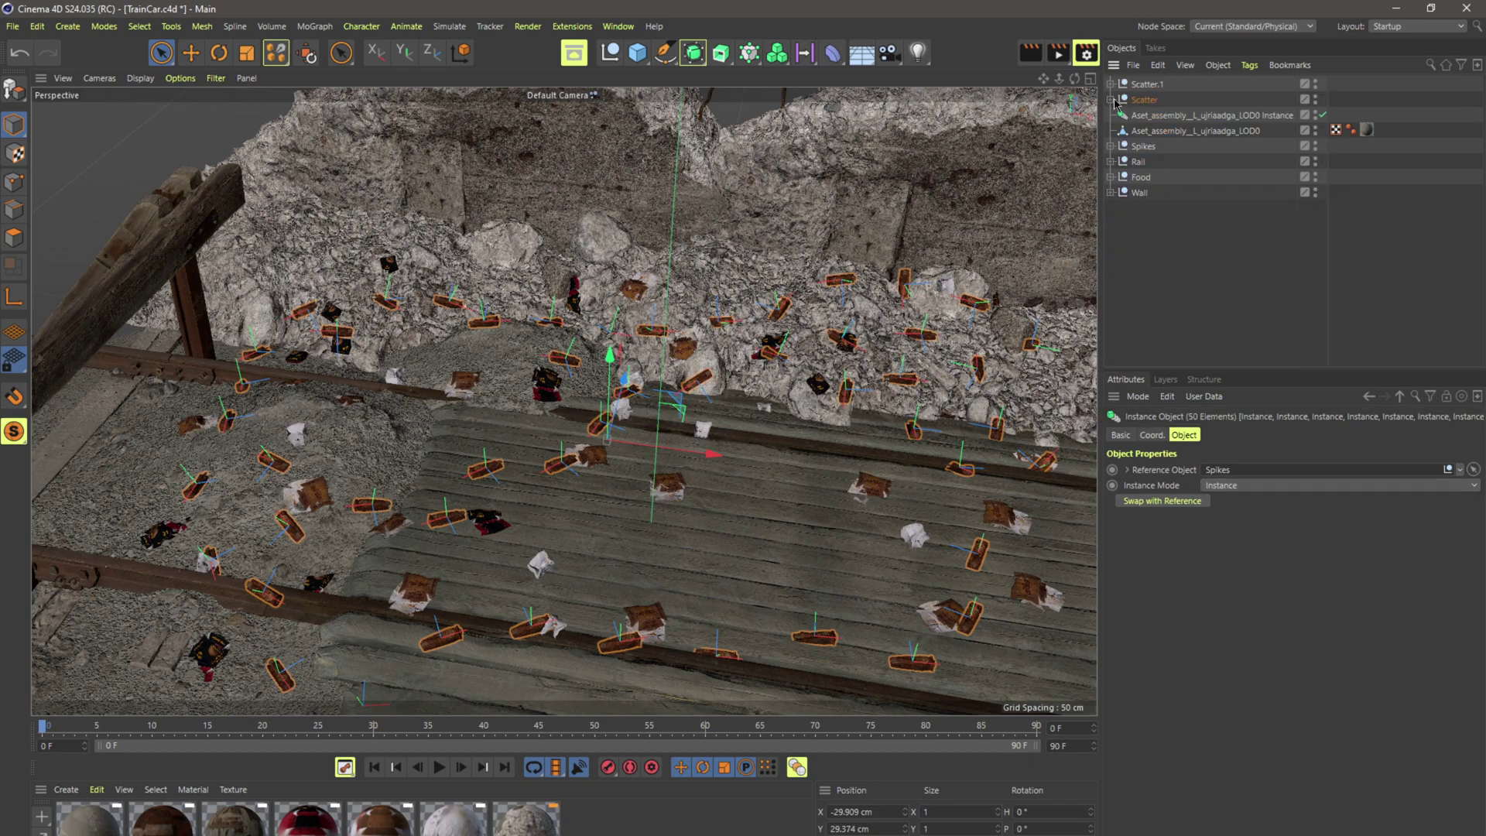
pyautogui.click(1112, 83)
pyautogui.click(1154, 100)
pyautogui.scroll(-10, 1169, 193)
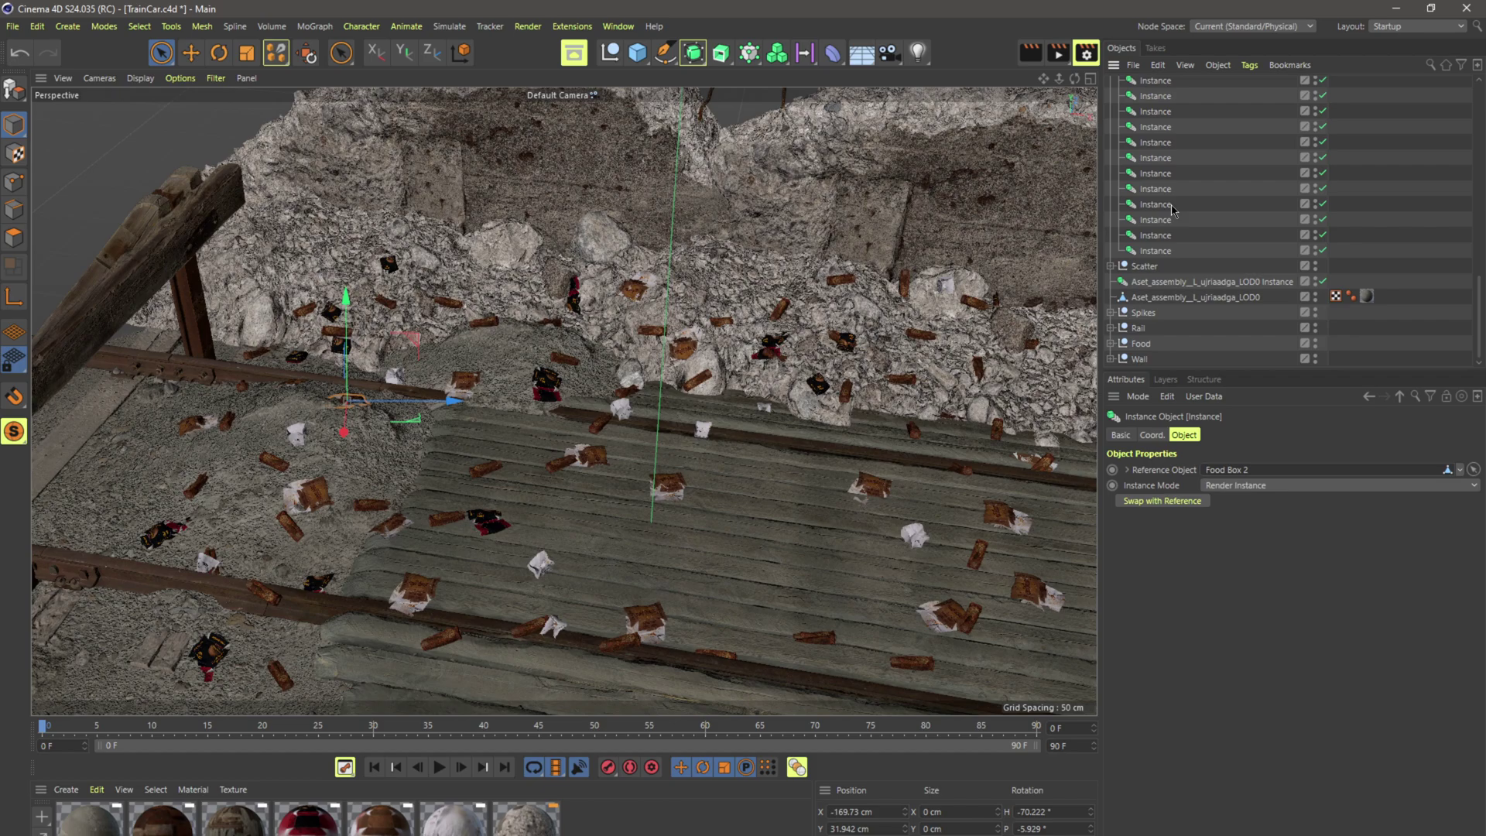
pyautogui.keyDown('shift'); pyautogui.click(1169, 251); pyautogui.keyUp('shift')
pyautogui.click(1271, 485)
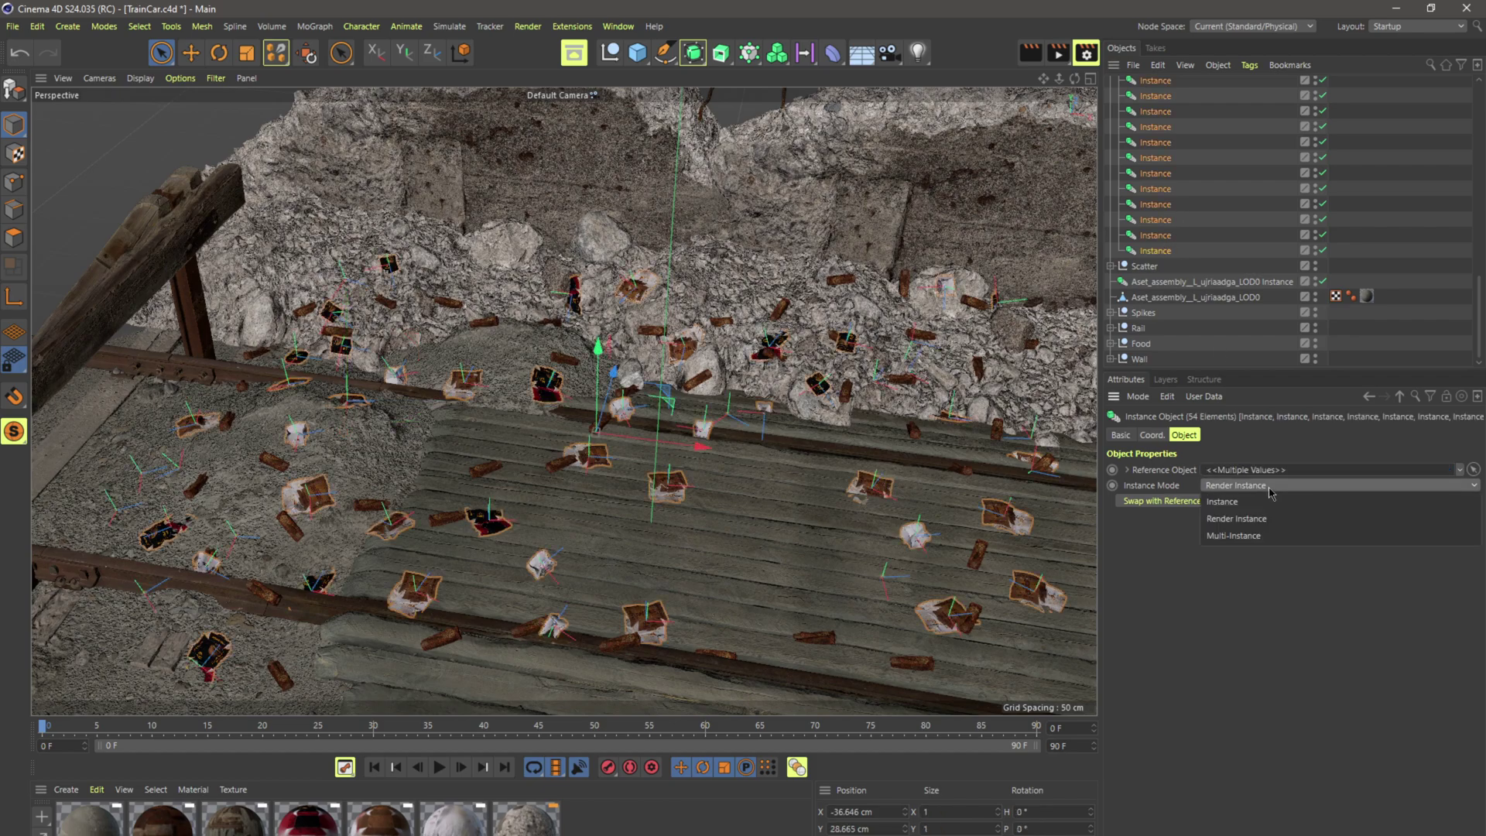
pyautogui.click(1257, 516)
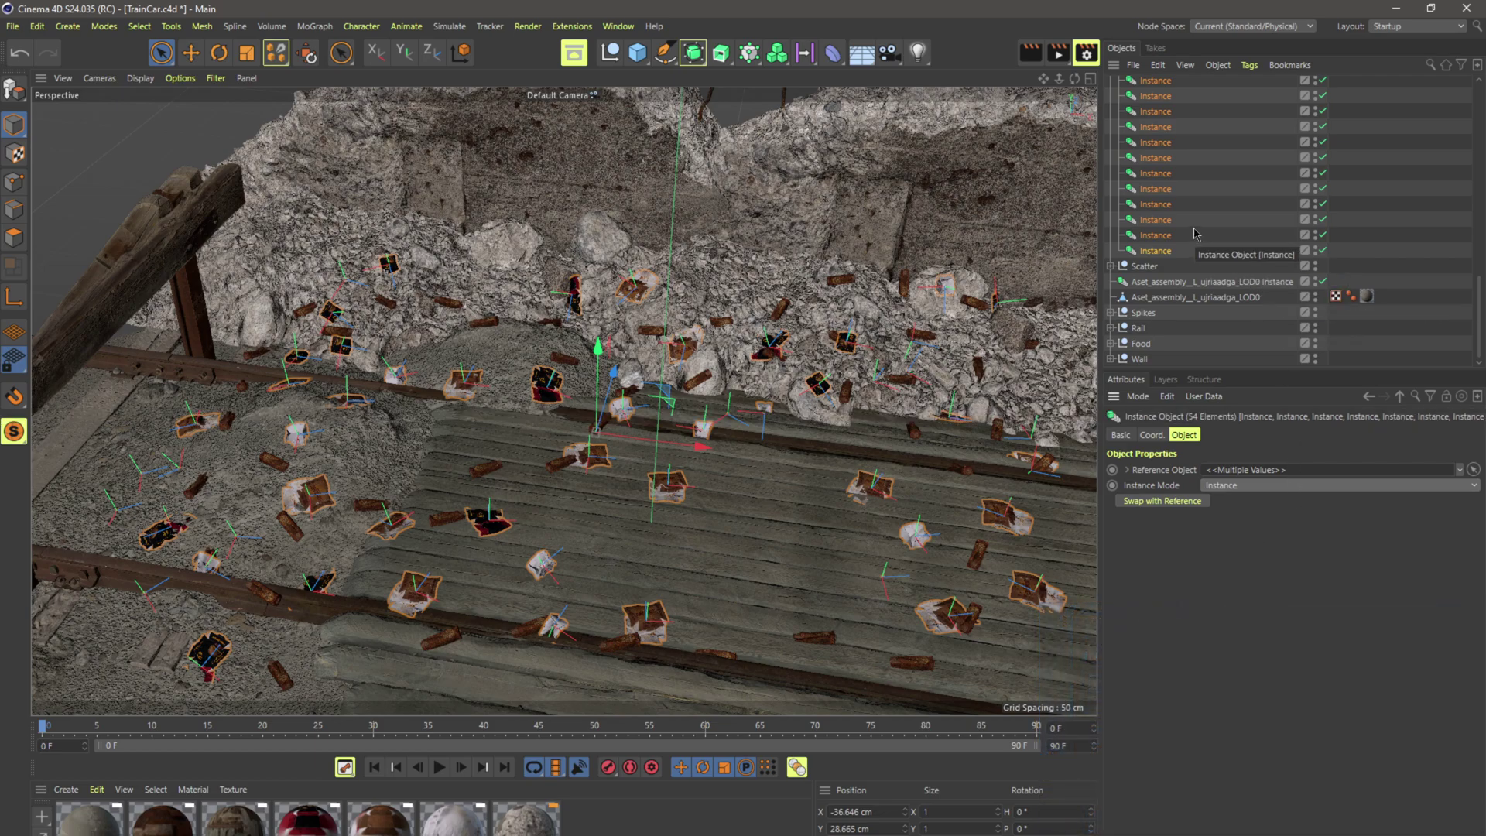
pyautogui.hotkey('ctrl', 'shift', 'a')
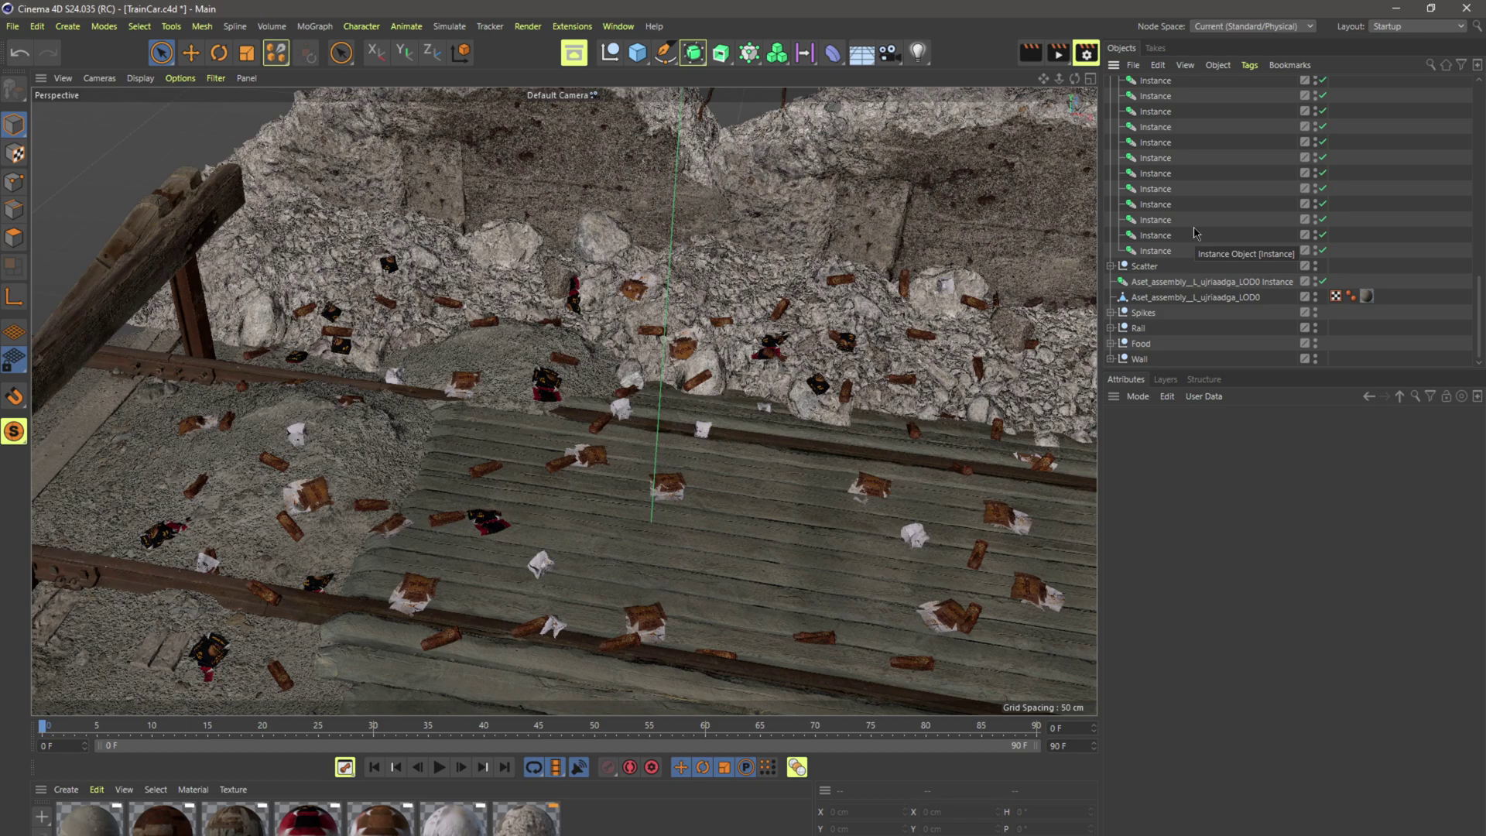
# Set the Cineware material cache to 4096 × 4096, PNG format, 16 Bit/Channel depth
pyautogui.hotkey('ctrl', 'd')
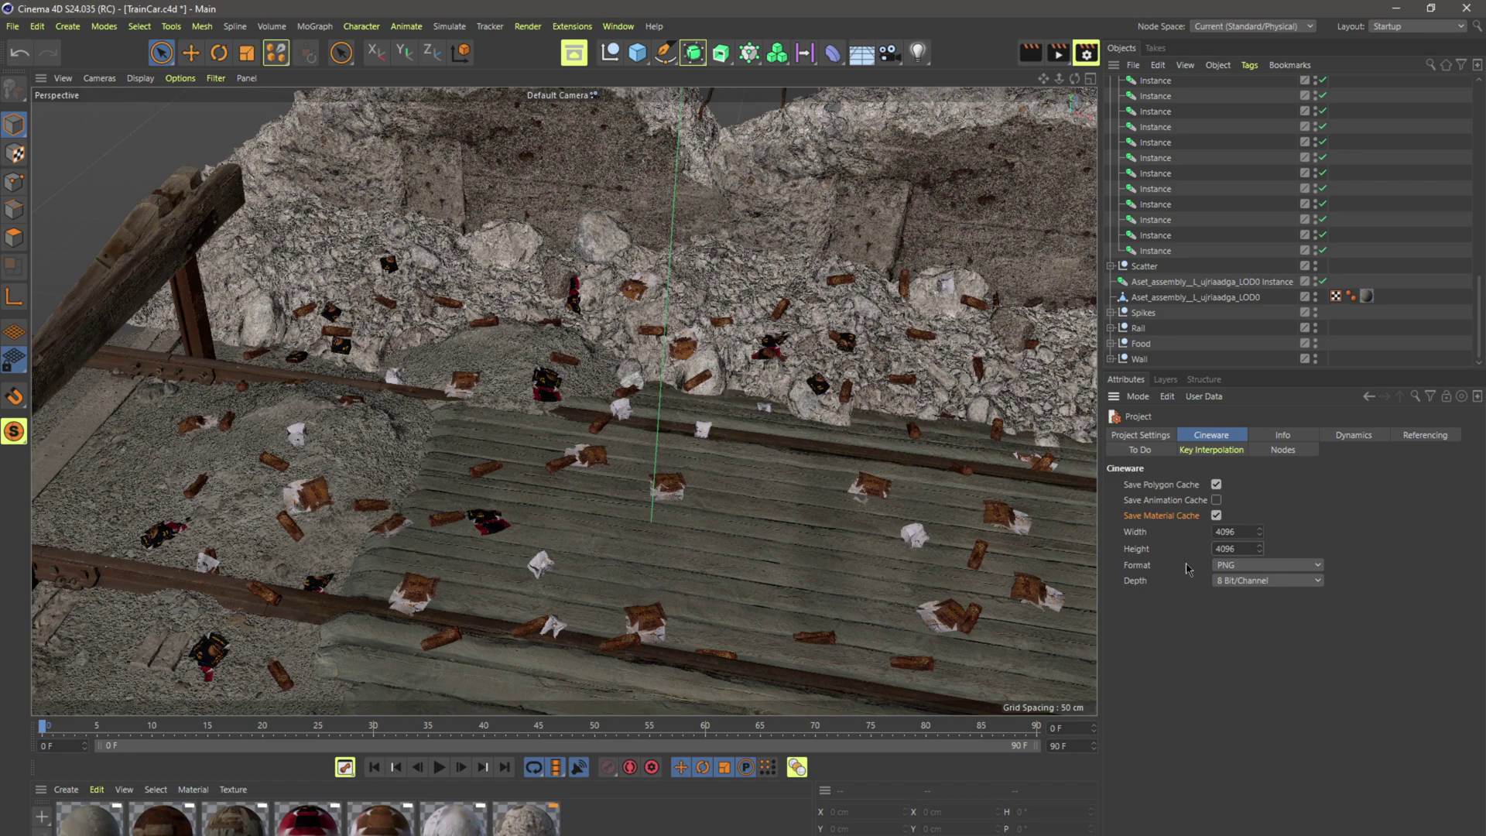
pyautogui.click(1236, 564)
pyautogui.click(1247, 568)
pyautogui.click(1247, 581)
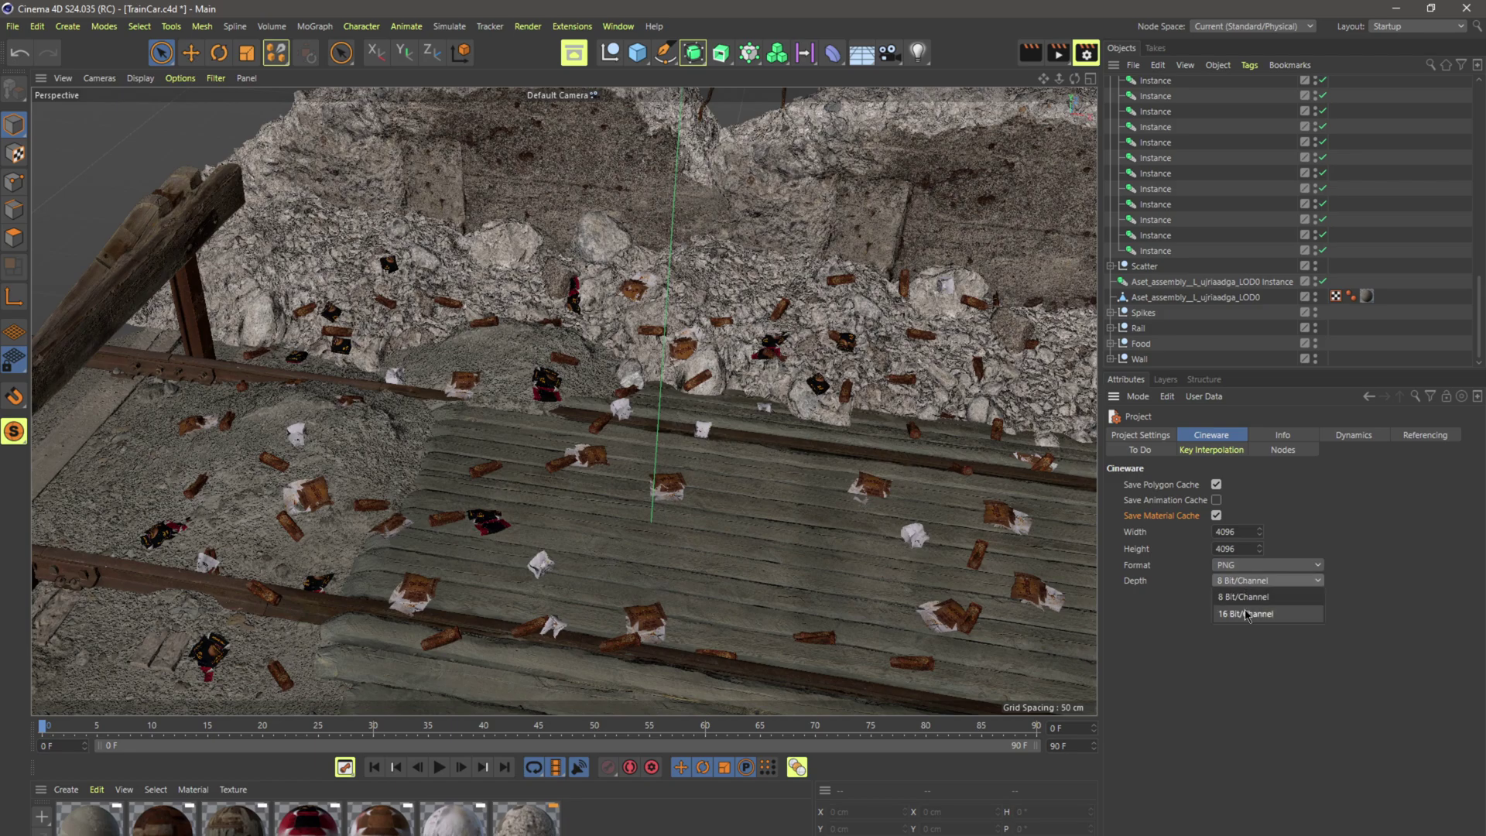
pyautogui.click(1247, 614)
# Save the scene as TrainCar_v02.c4d in the same folder
pyautogui.click(16, 31)
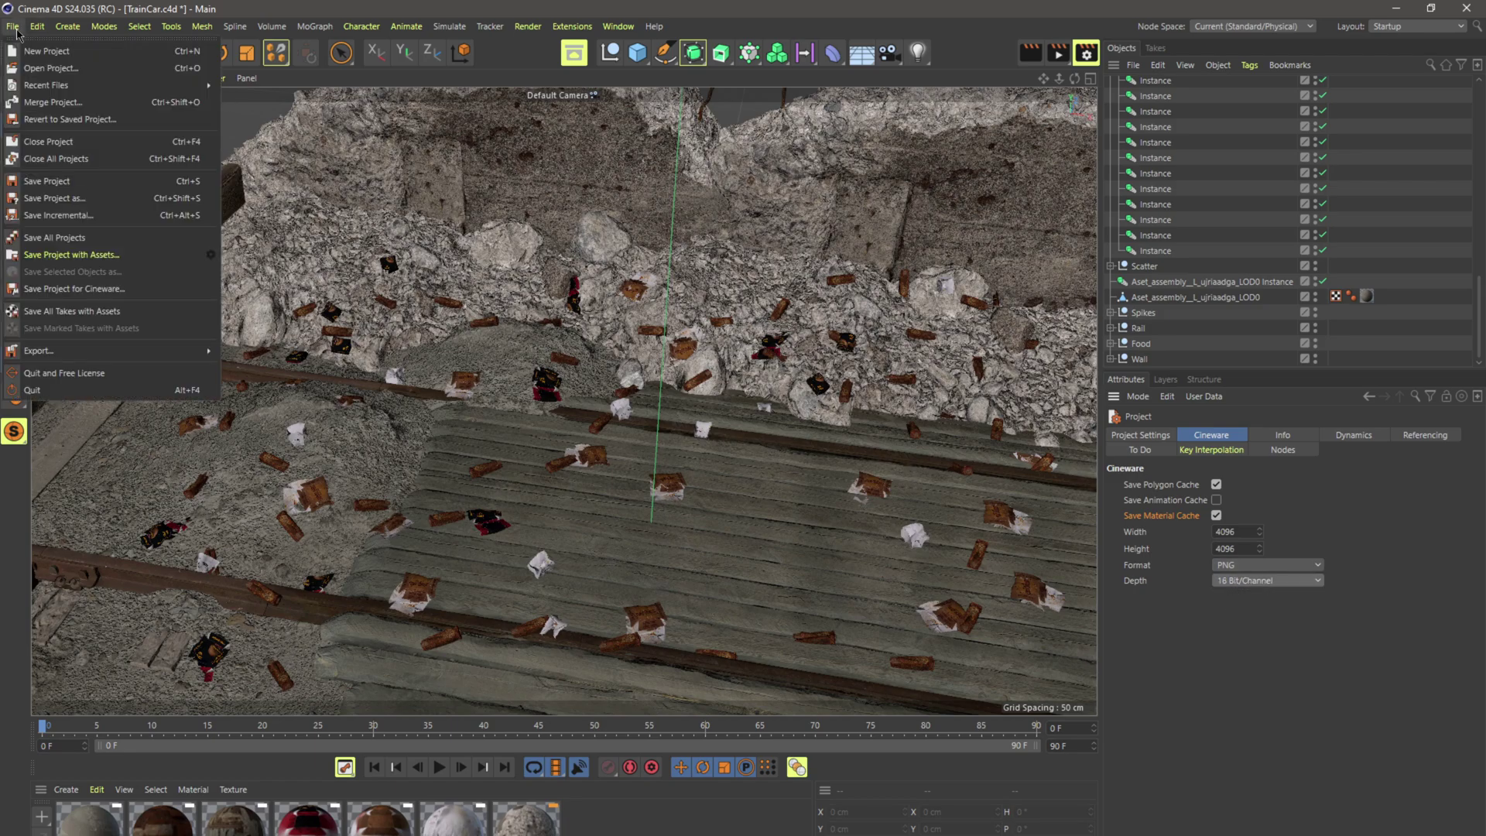
pyautogui.click(78, 198)
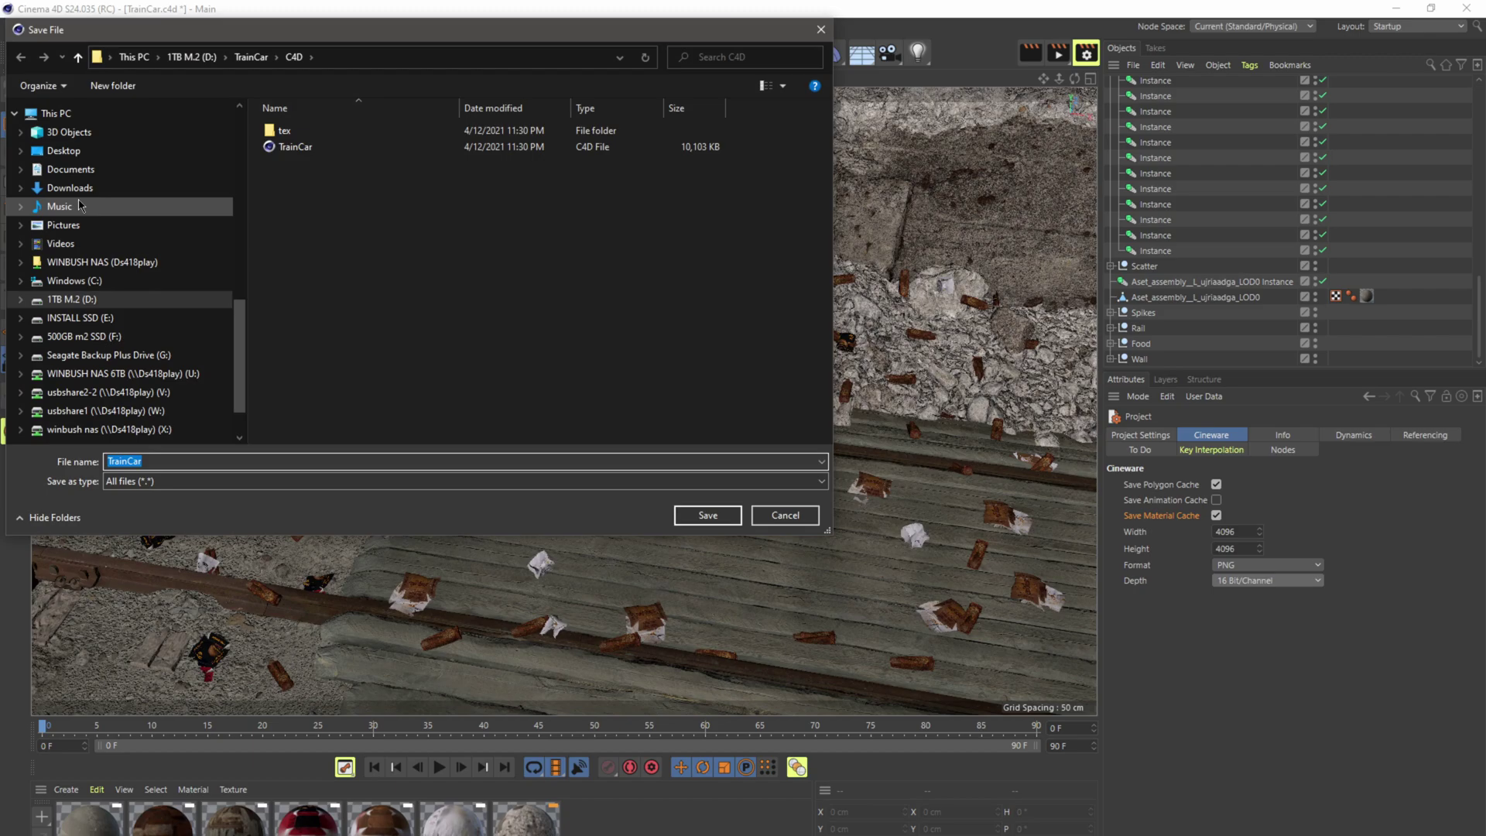
pyautogui.click(322, 462)
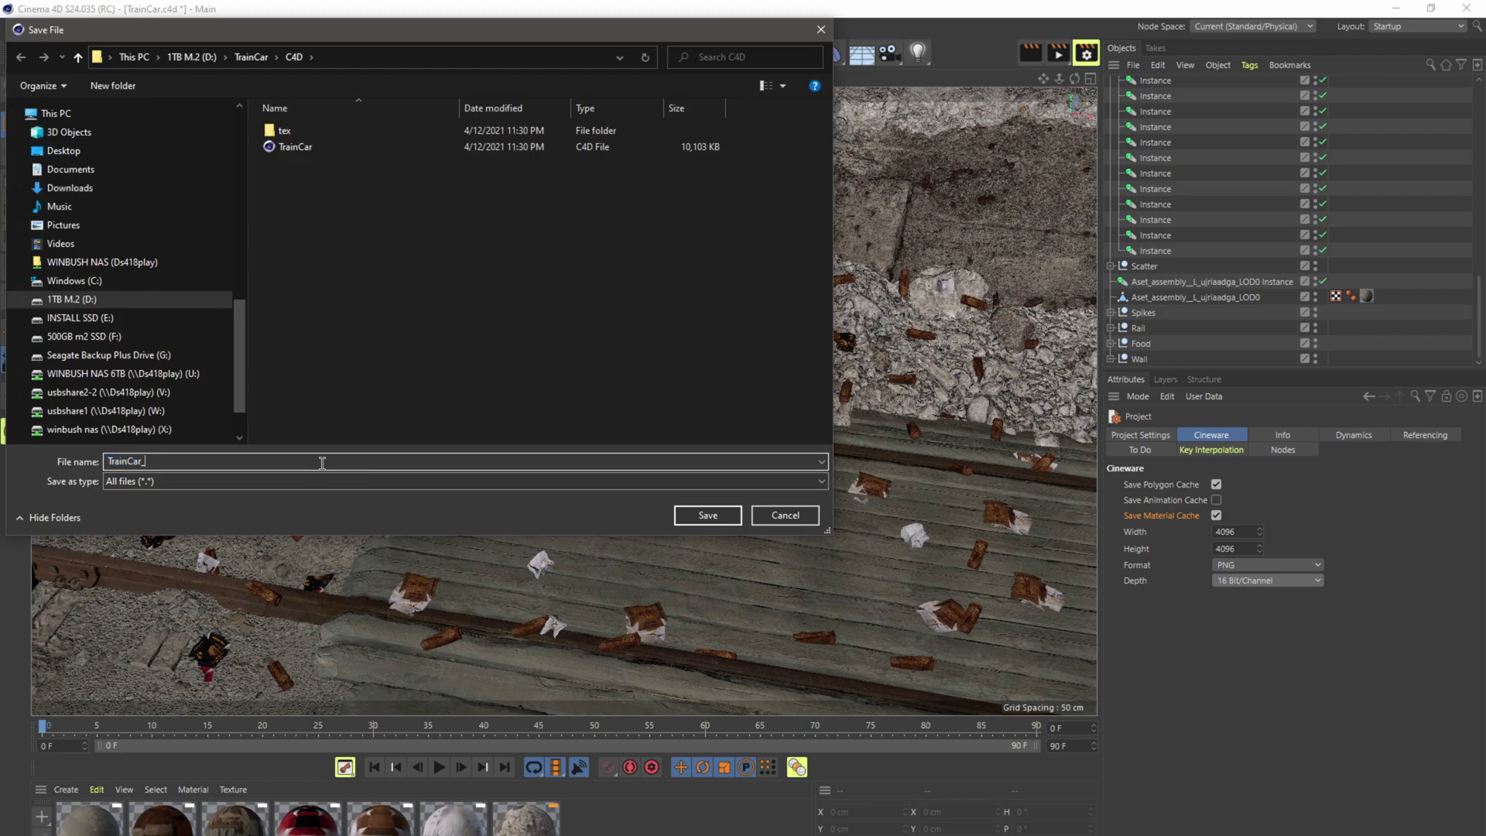
pyautogui.write('_v02')
pyautogui.press('Return')
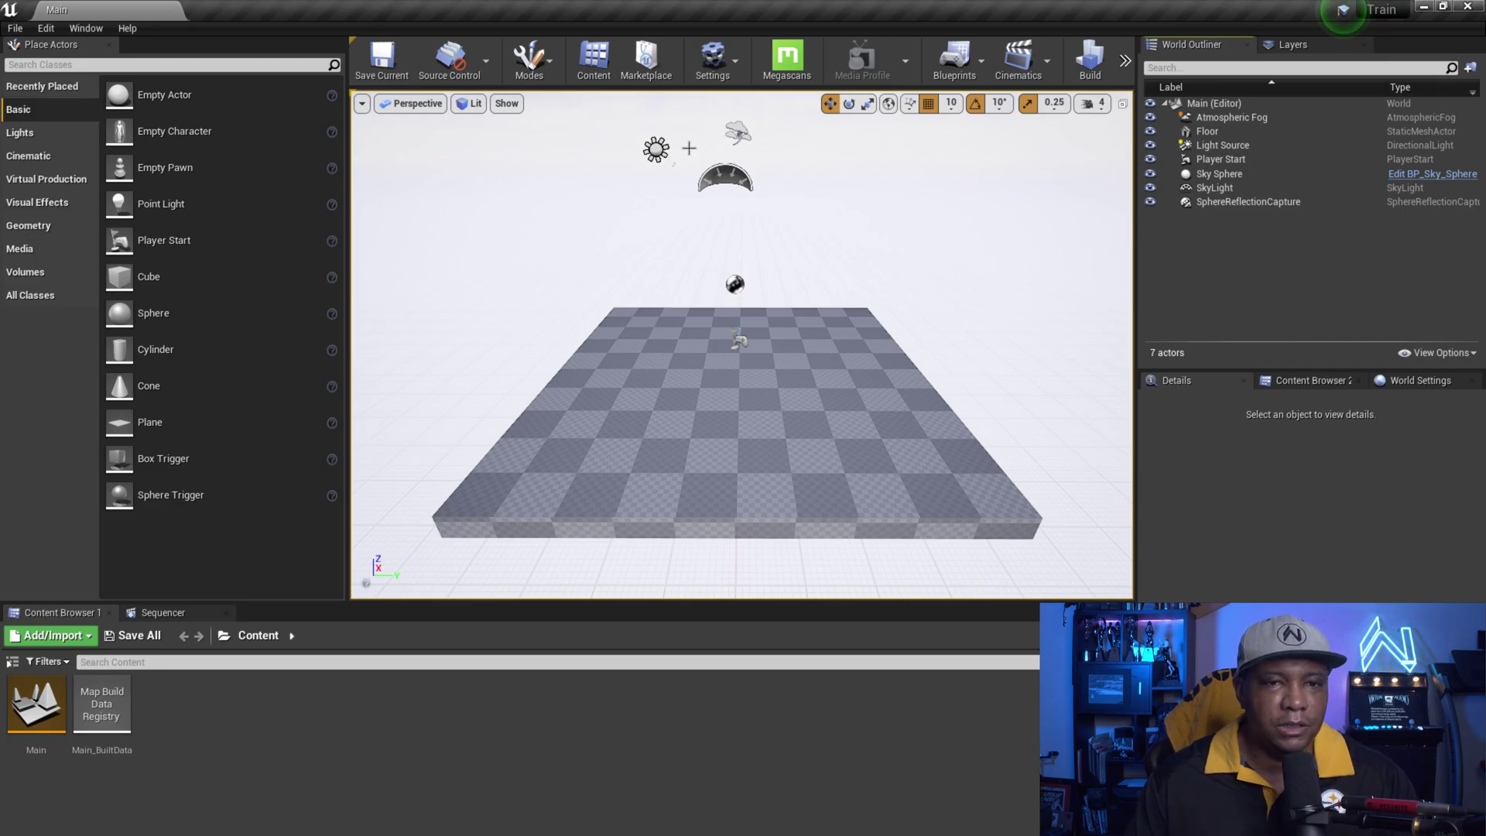
# Enable the Datasmith C4D Importer plugin found by searching 'c4d', then restart the editor
pyautogui.click(733, 77)
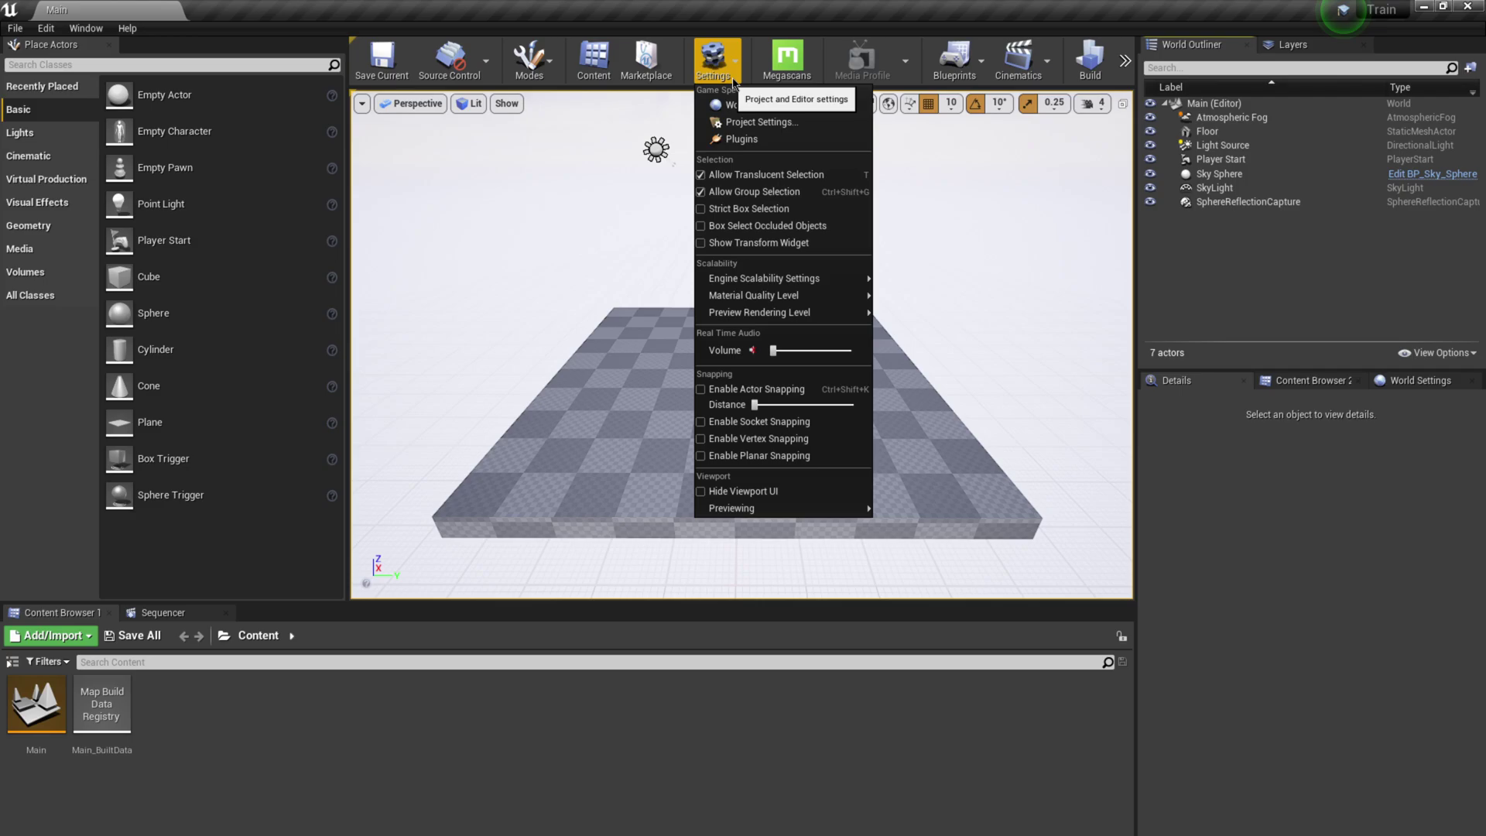
pyautogui.click(745, 139)
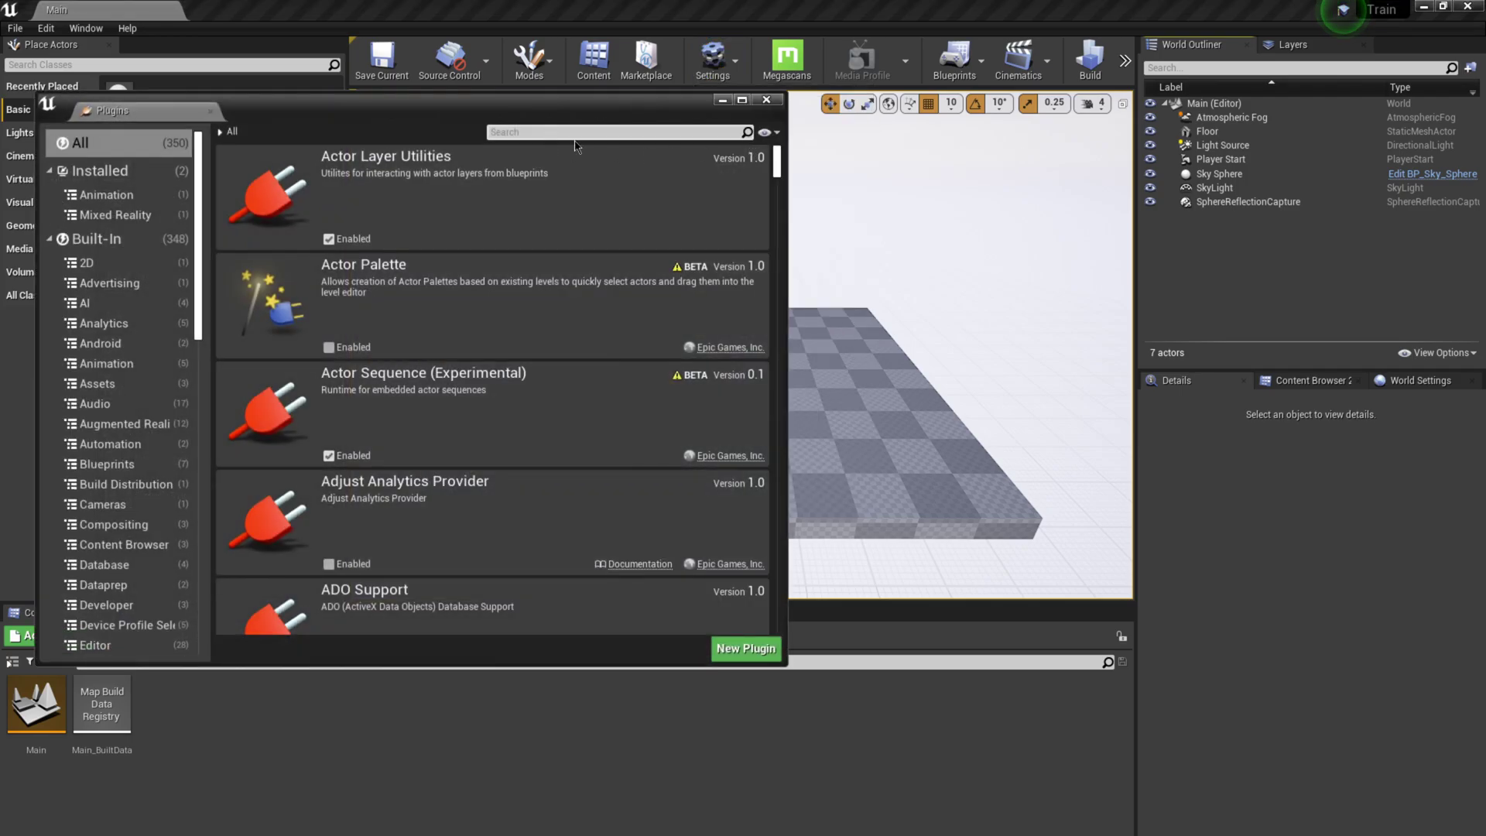
pyautogui.write('c4d')
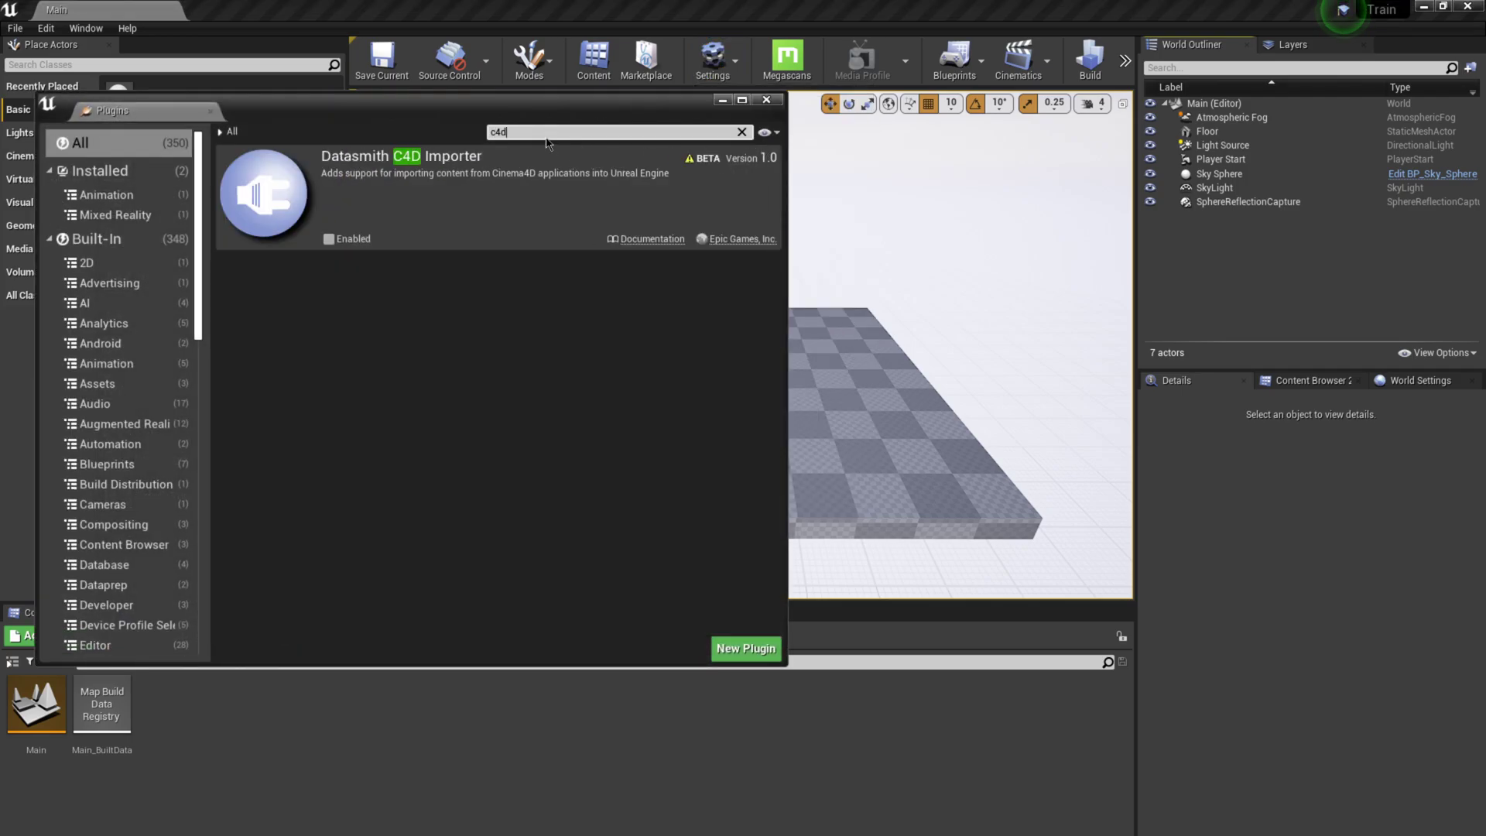
pyautogui.click(348, 246)
pyautogui.click(847, 521)
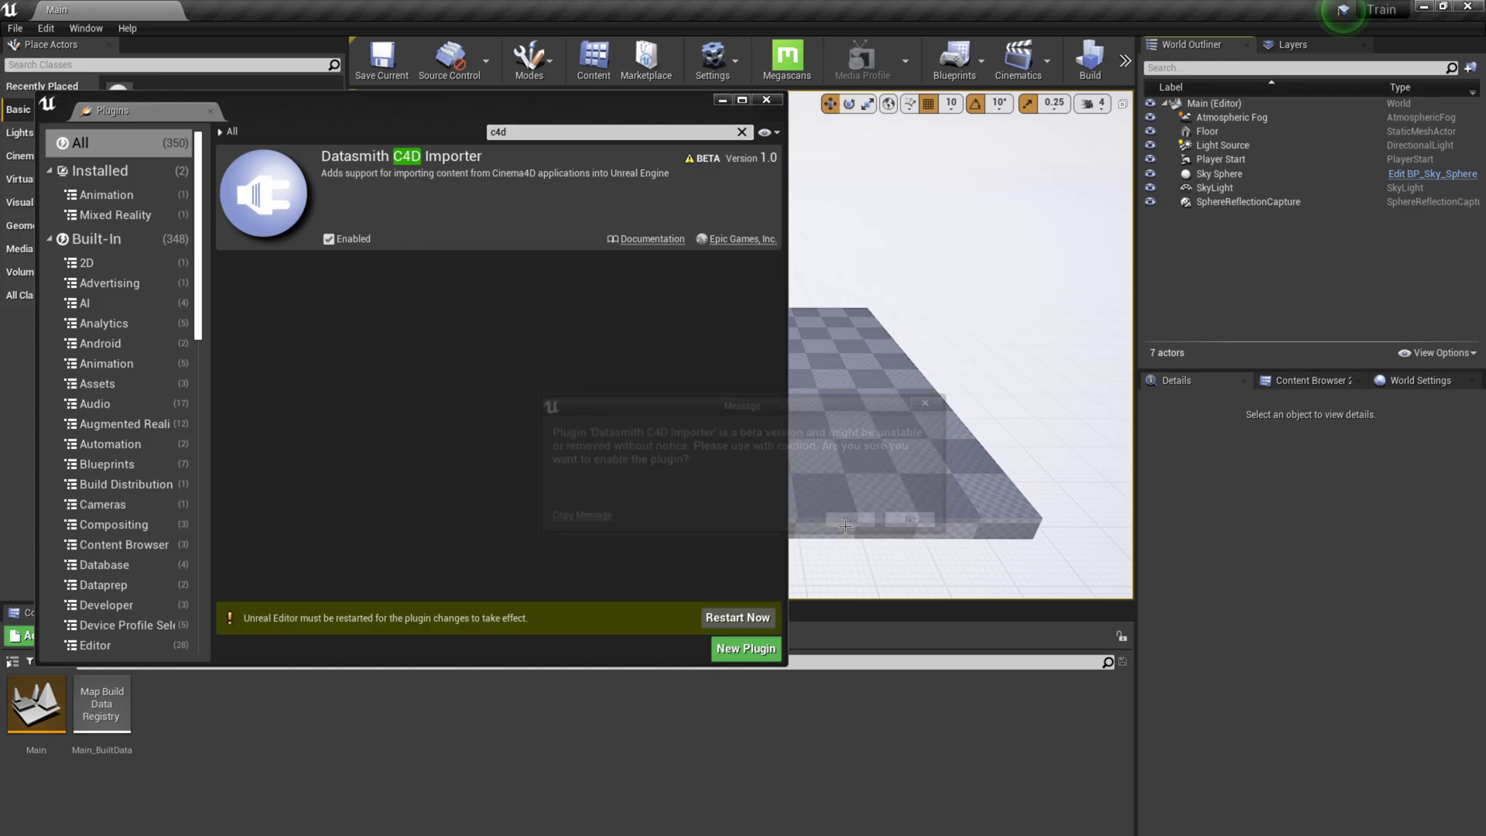
pyautogui.click(735, 618)
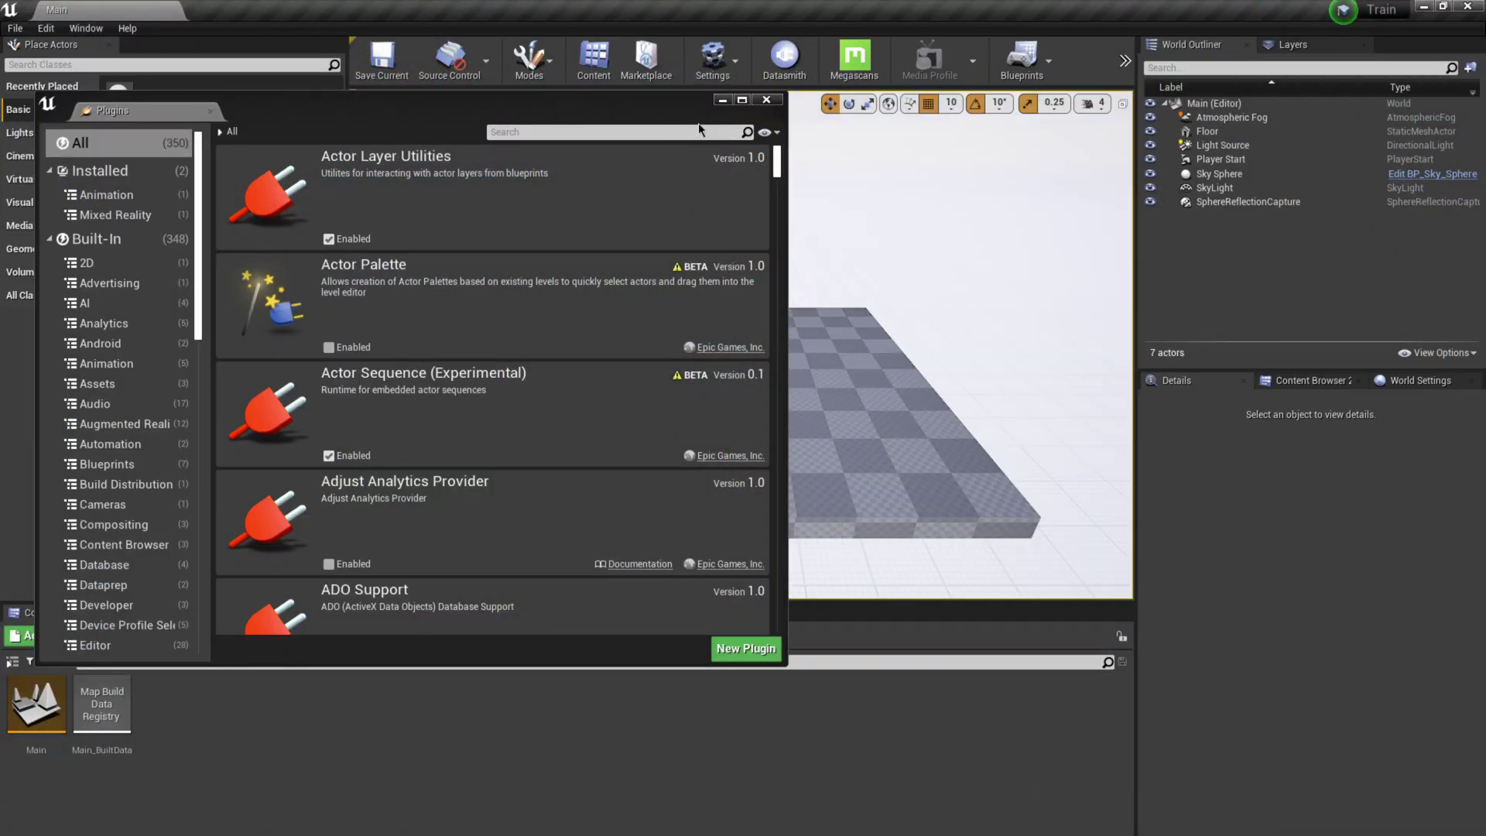
# Delete the Floor and Player Start from the Main level
pyautogui.click(766, 100)
pyautogui.click(759, 413)
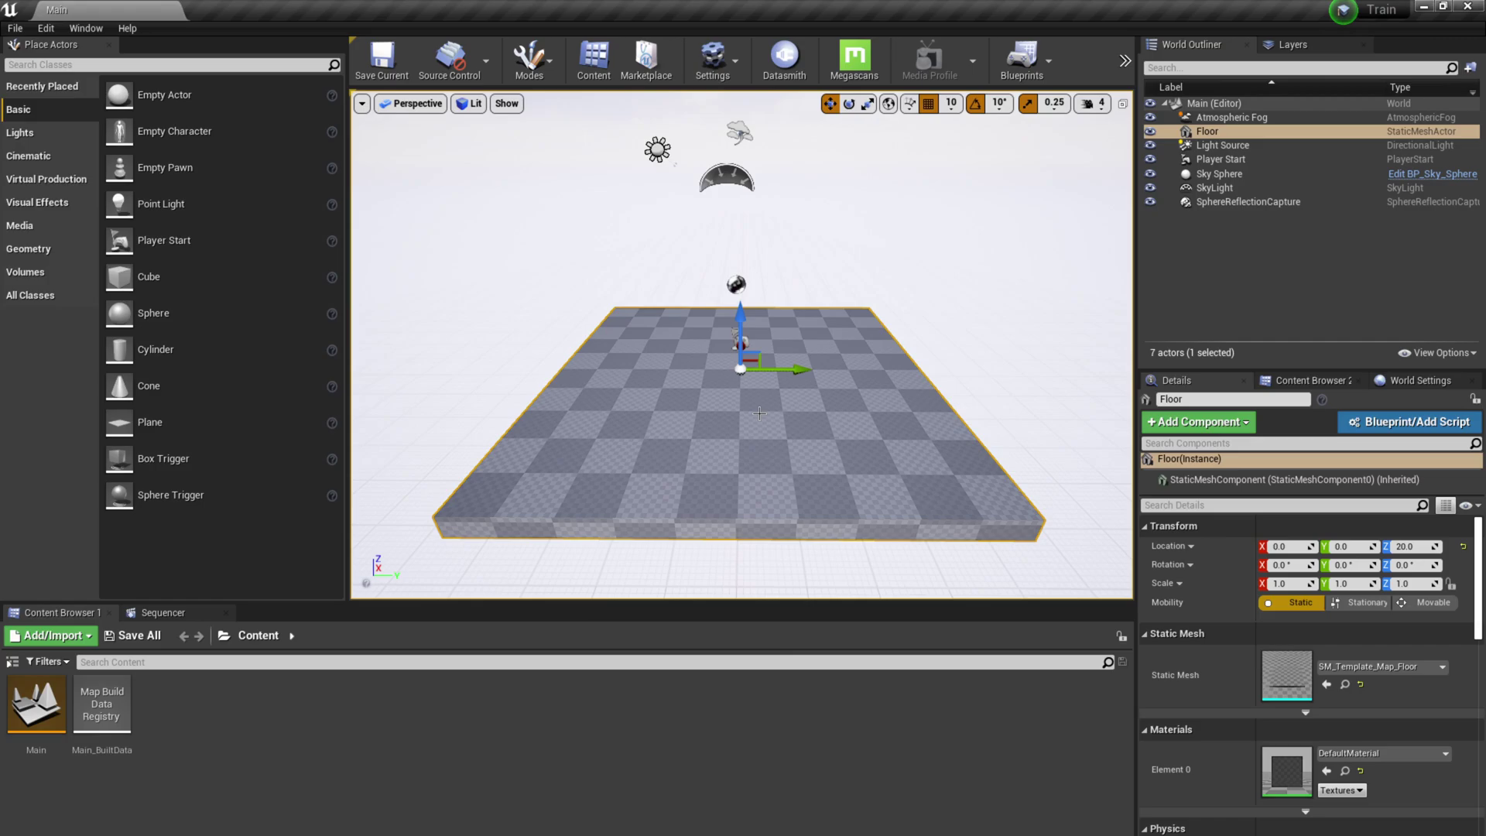
pyautogui.press('Delete')
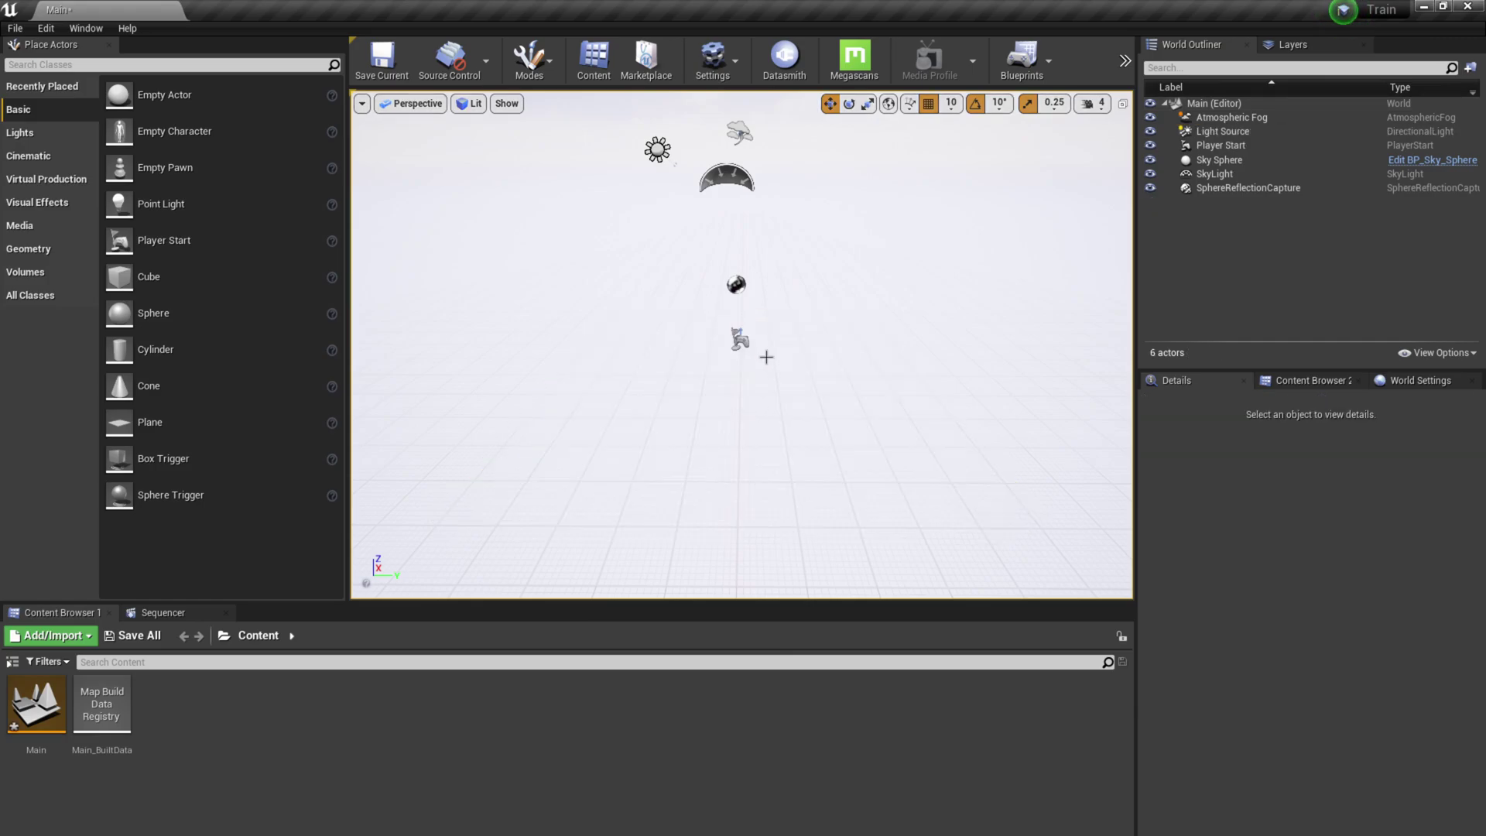
pyautogui.click(745, 339)
pyautogui.press('Delete')
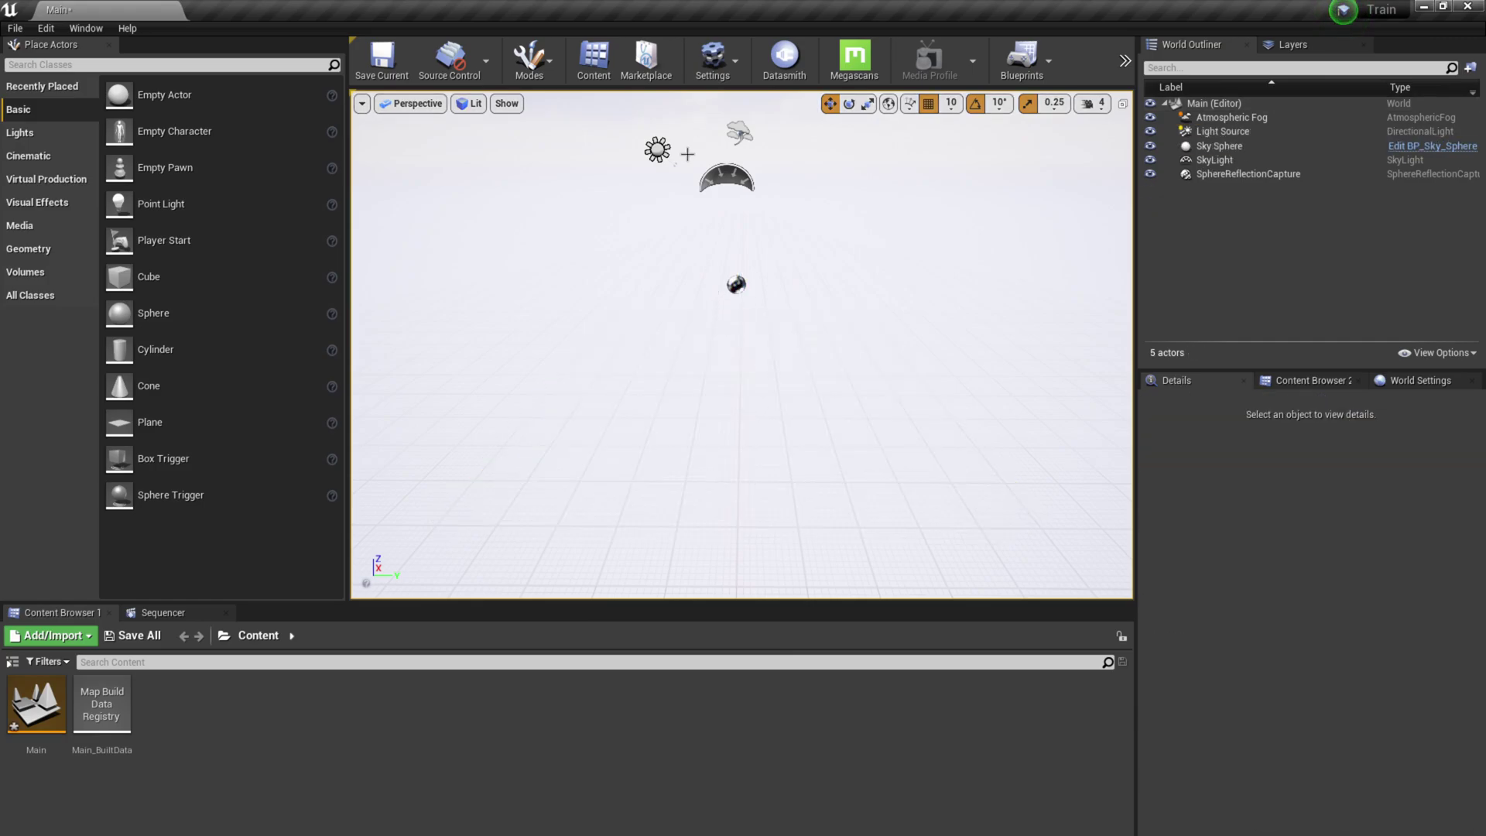
# Datasmith-import TrainCar_v02.c4d from the Train folder into Content with all content types
pyautogui.click(786, 62)
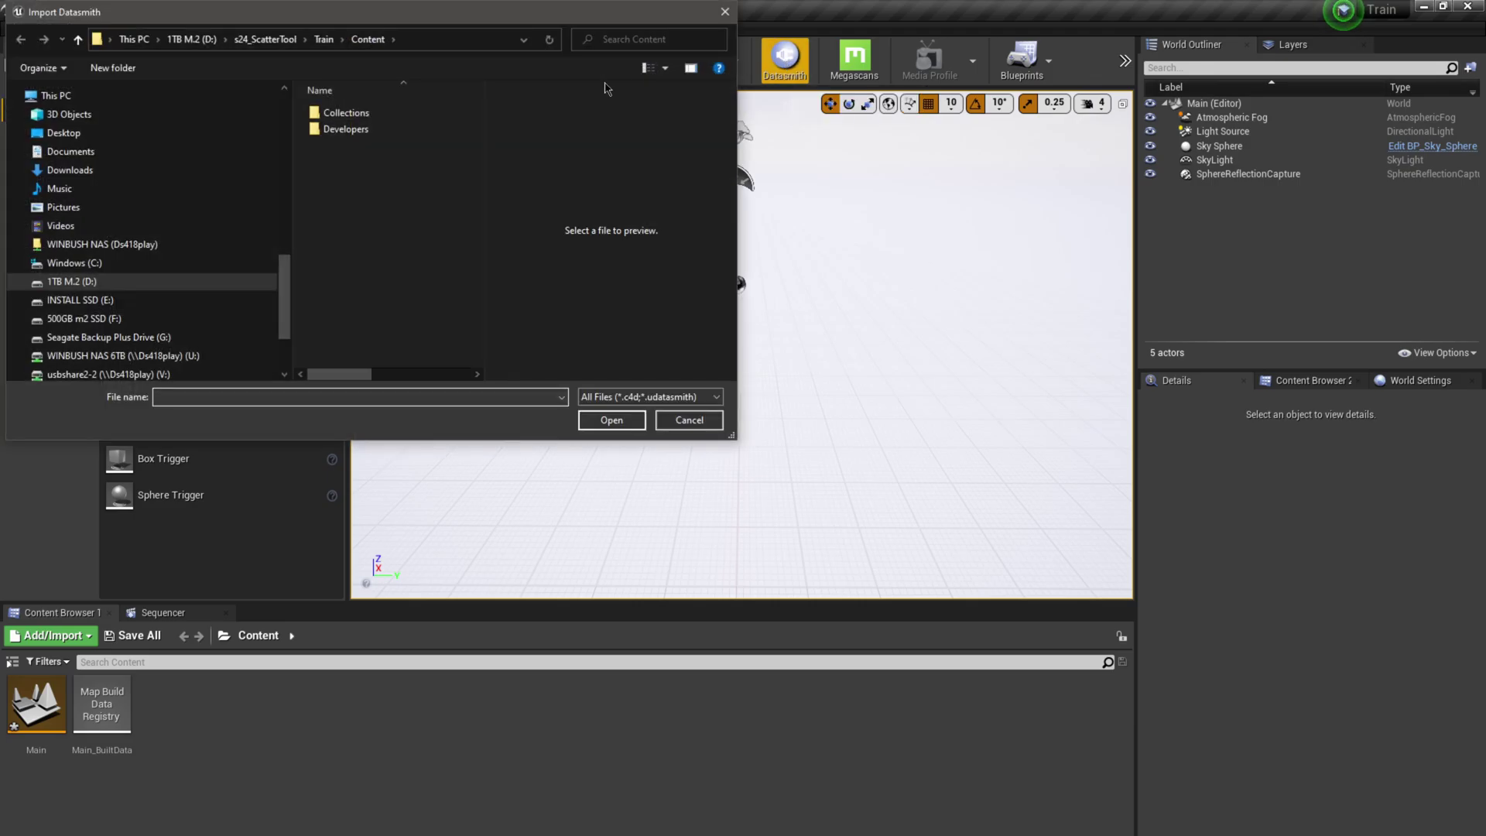
pyautogui.click(264, 39)
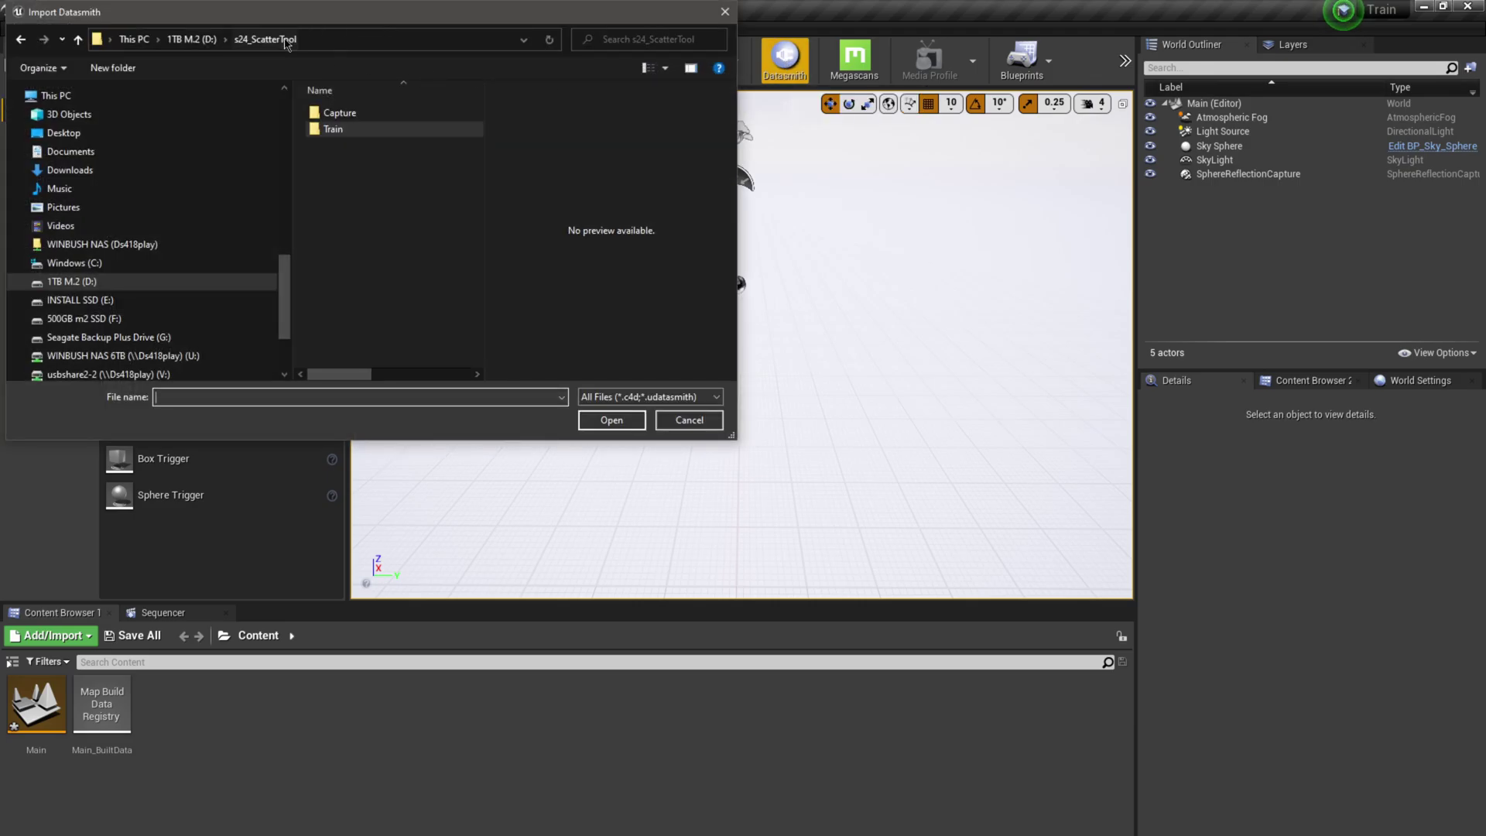
pyautogui.doubleClick(334, 129)
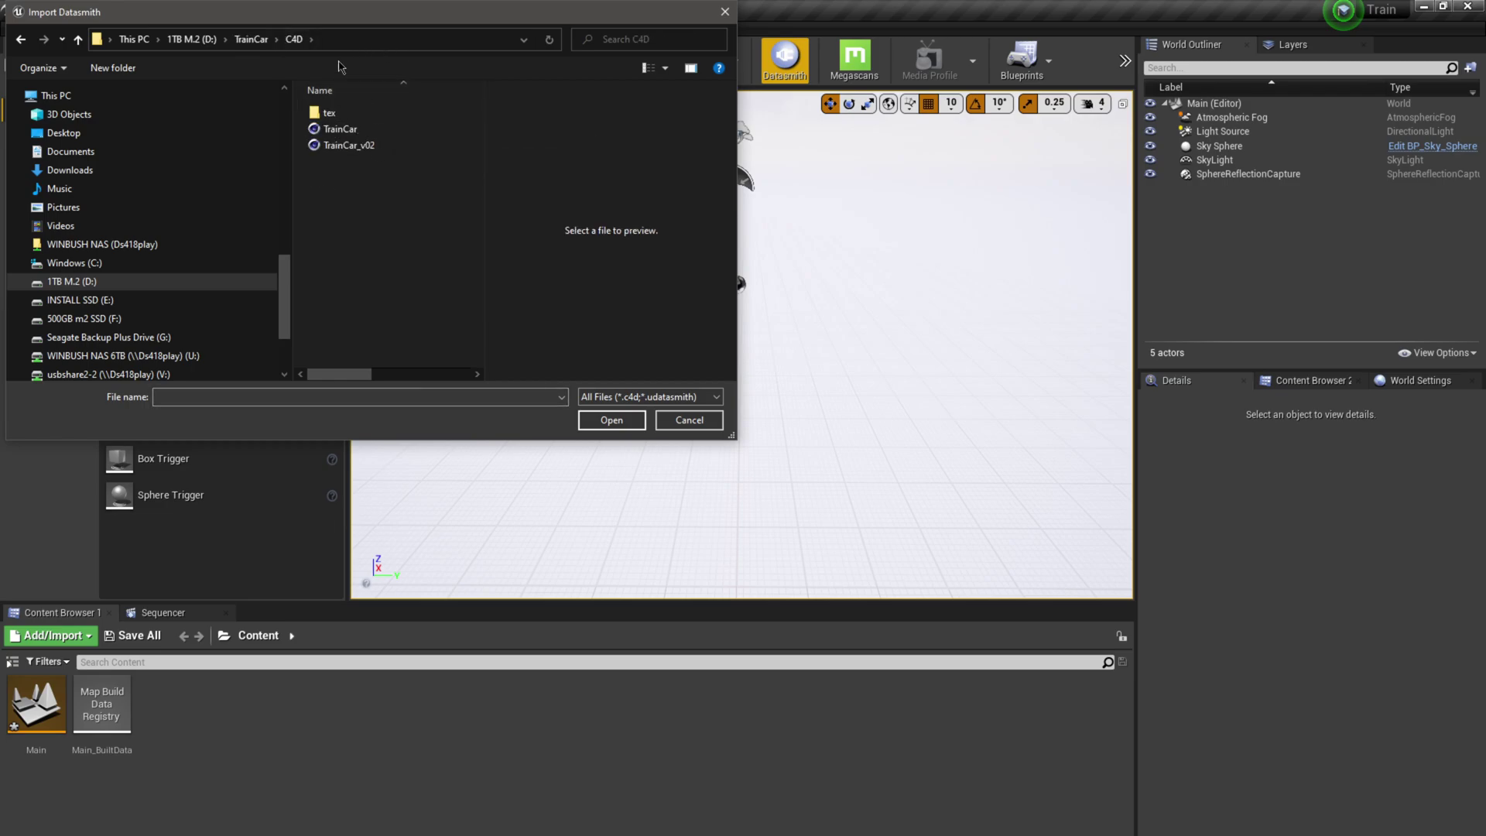
pyautogui.click(373, 148)
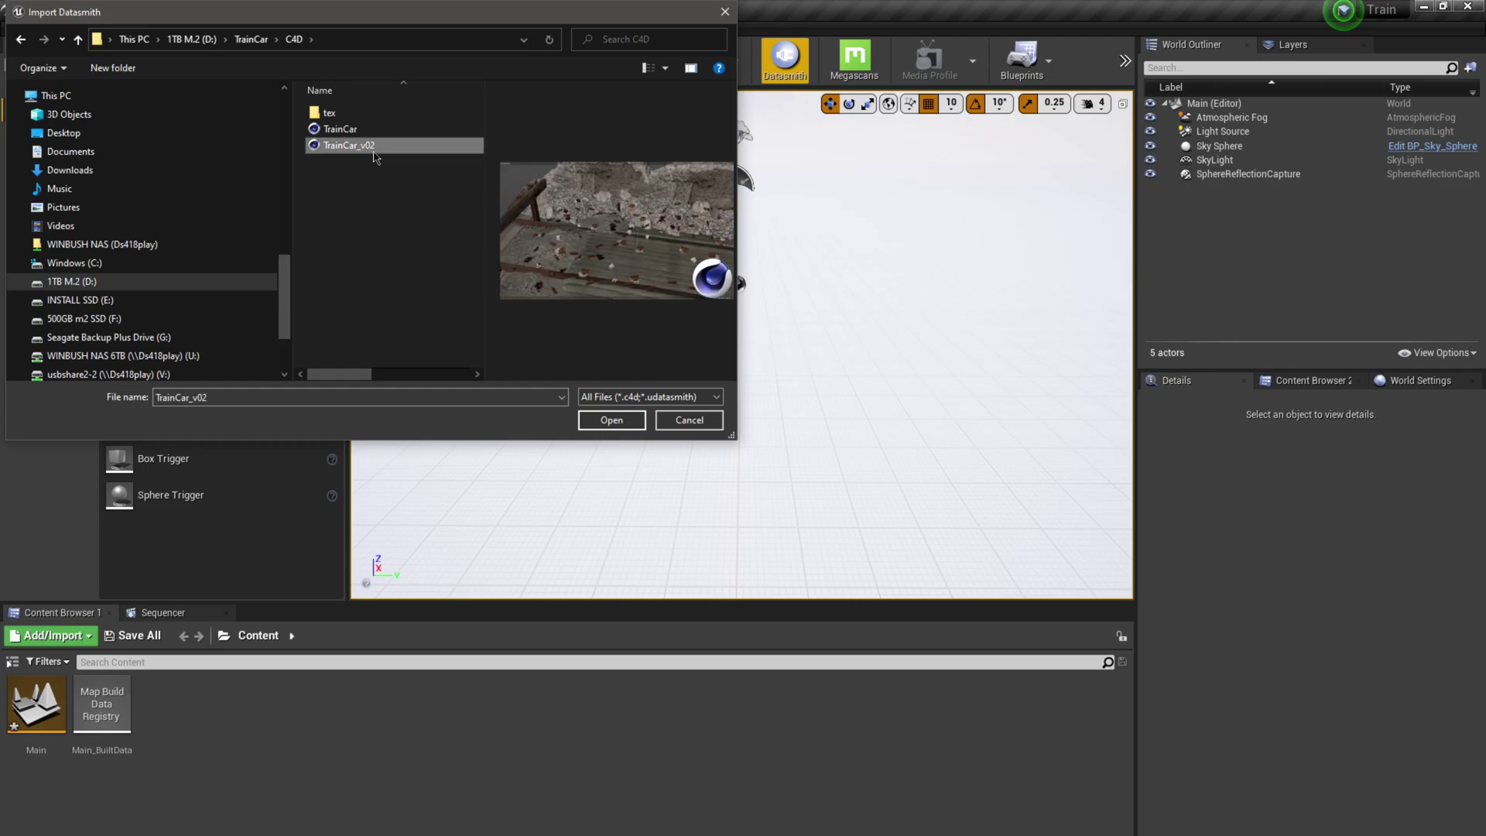
pyautogui.click(597, 422)
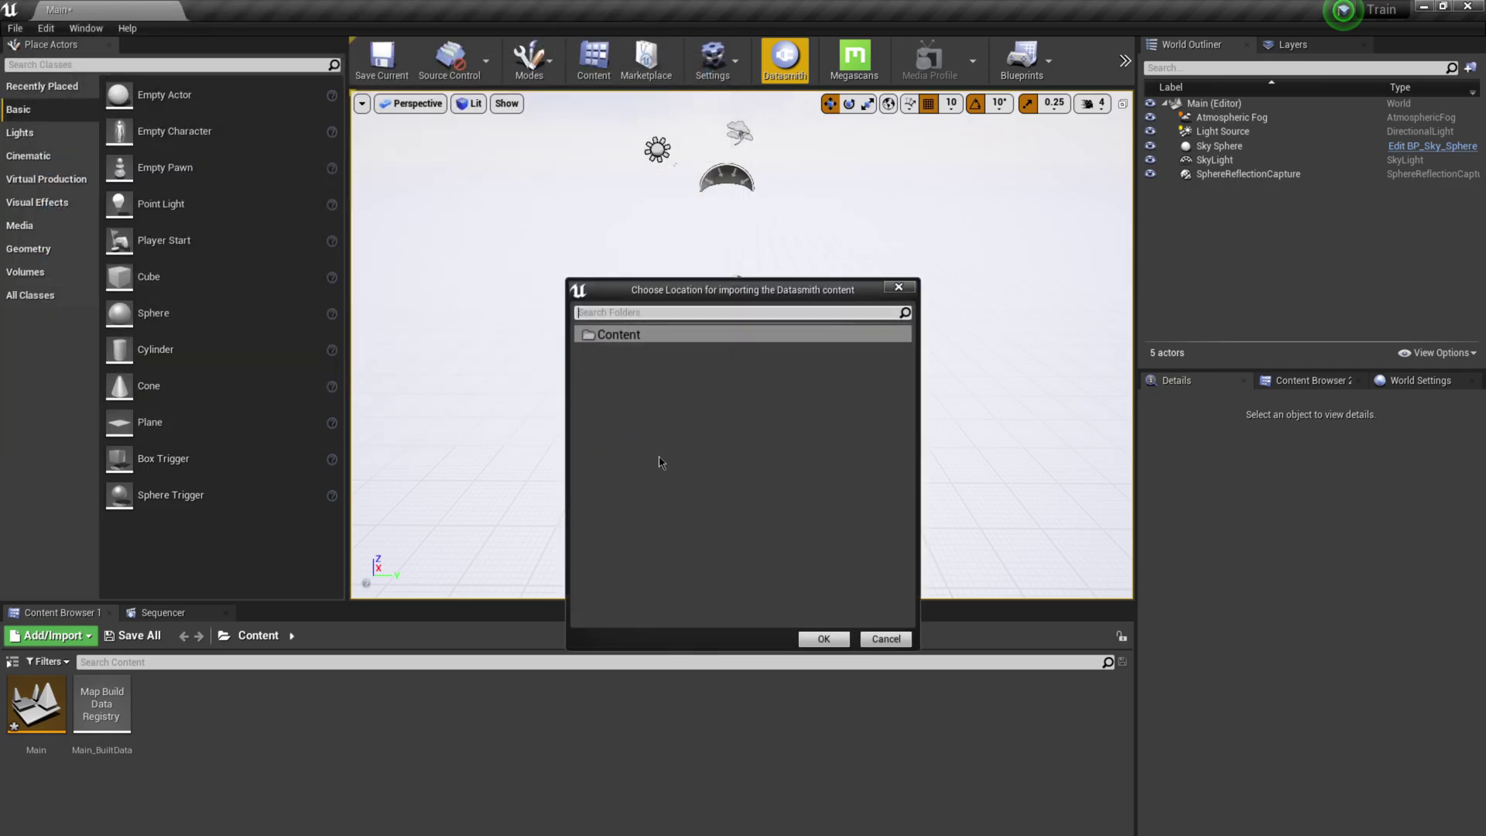
pyautogui.click(822, 636)
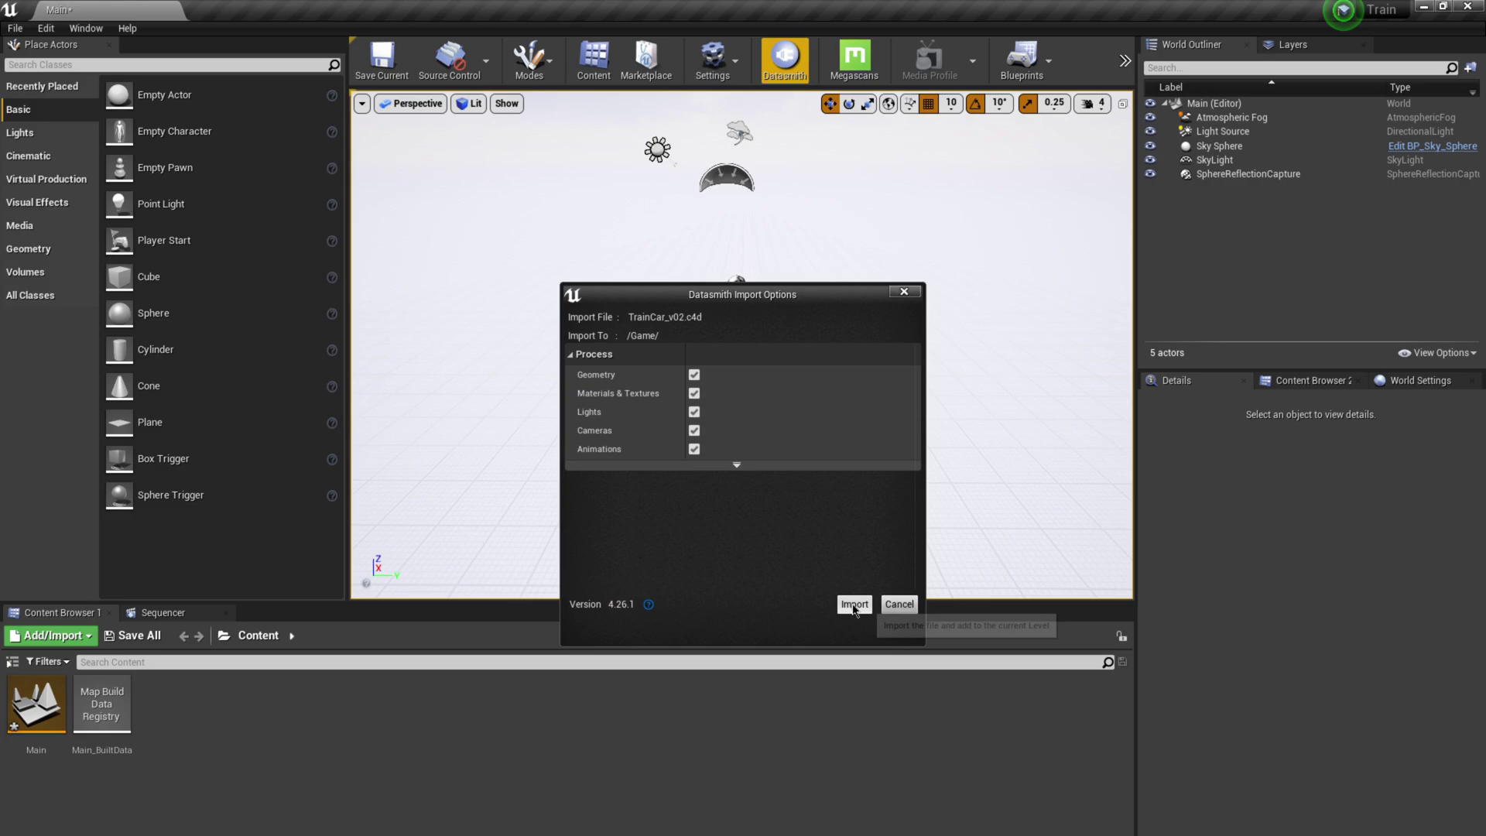
pyautogui.click(854, 606)
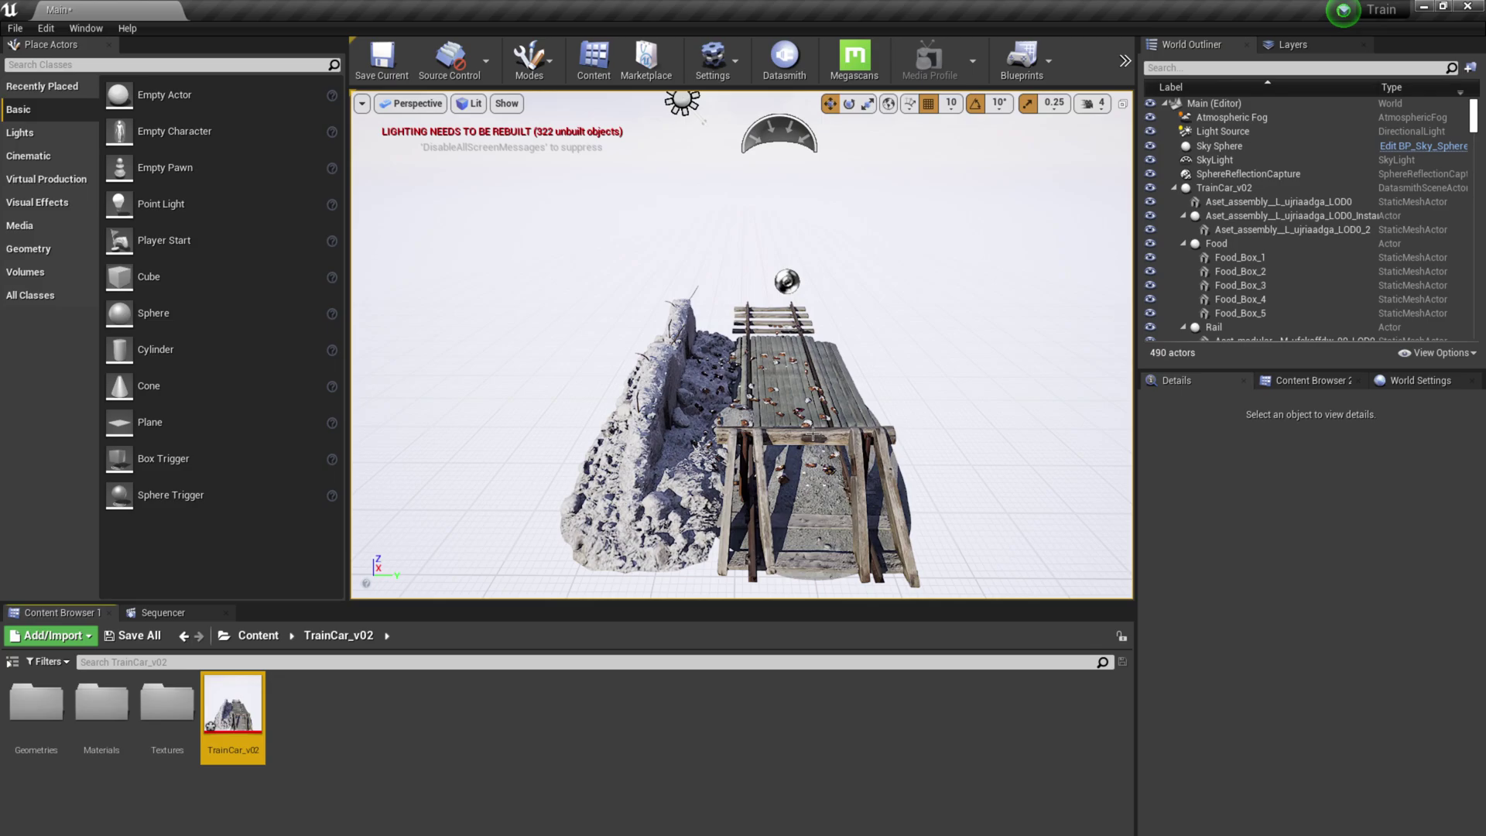
# Orbit and zoom in on the scattered food boxes on the planks, checking the Light Source properties
pyautogui.keyDown('alt'); pyautogui.moveTo(813, 436); pyautogui.dragTo(680, 400); pyautogui.keyUp('alt')
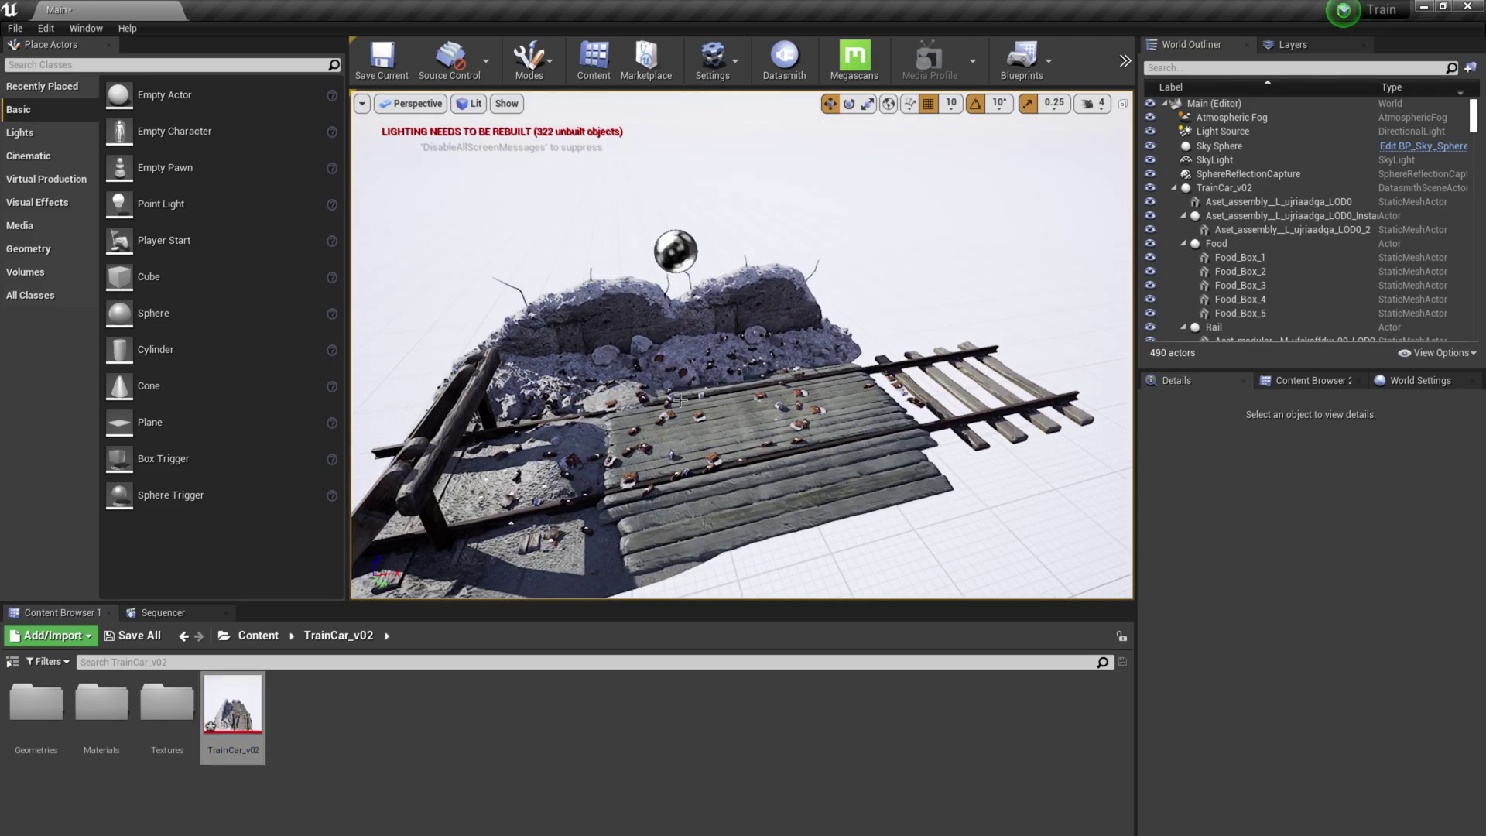
pyautogui.scroll(6, 680, 400)
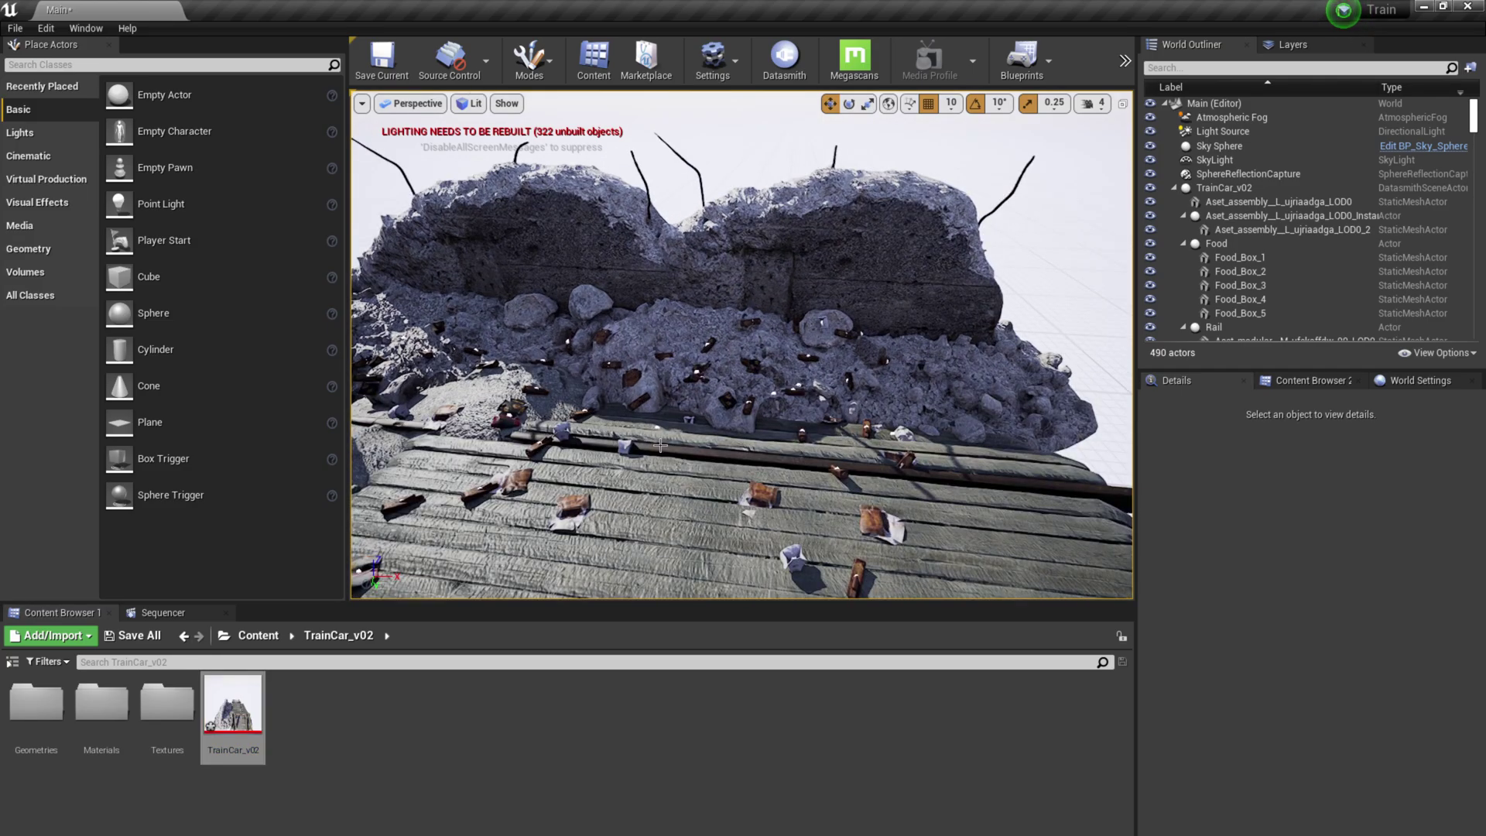
pyautogui.scroll(5, 660, 445)
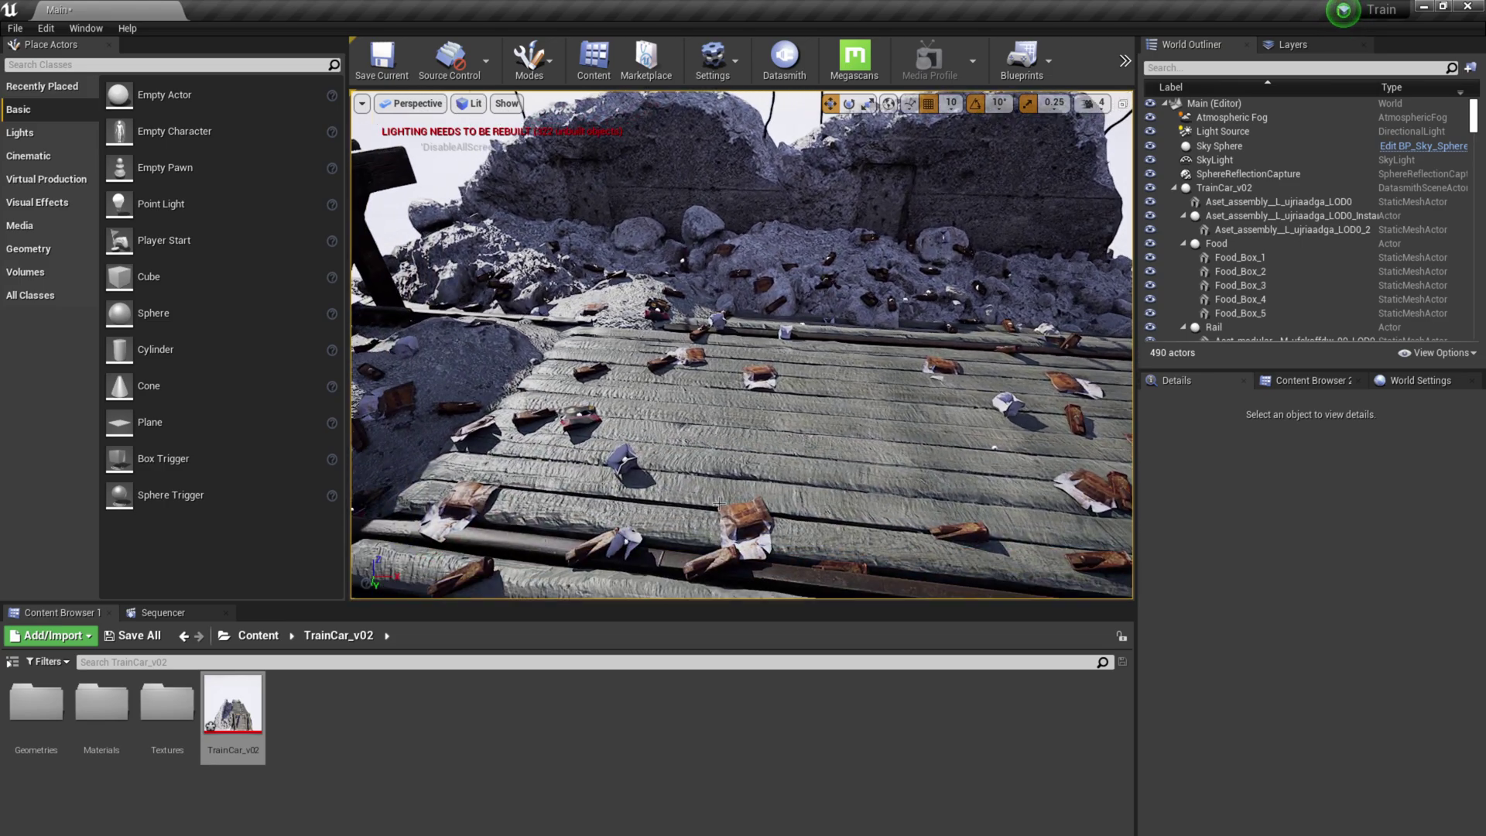
pyautogui.click(1223, 131)
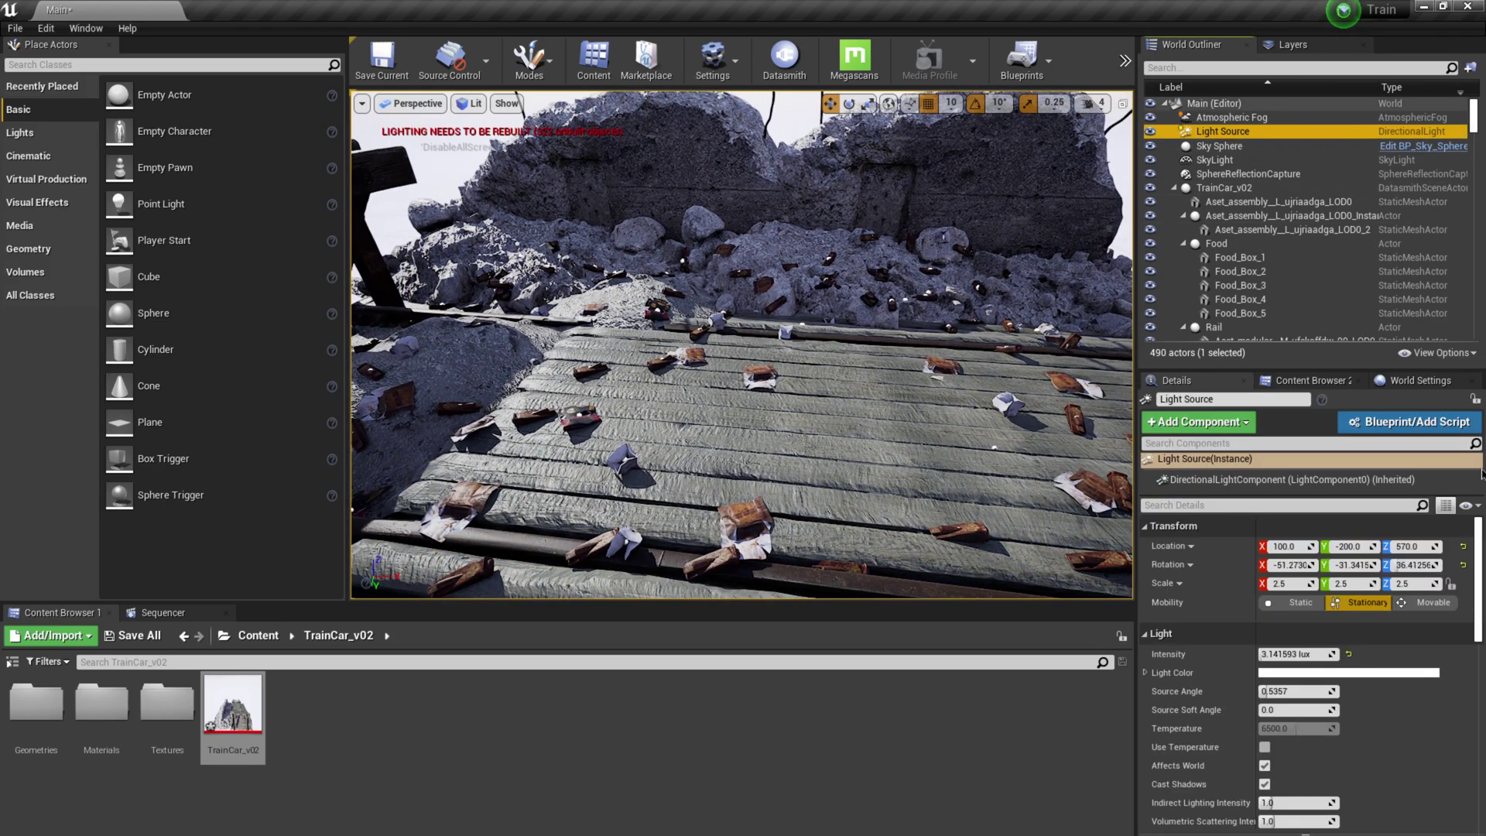
pyautogui.moveTo(699, 383); pyautogui.dragTo(733, 387, button='right')
# Select a food box on the planks to reveal its separate instance, e.g. Food_Box_2_7 under Instance_61
pyautogui.click(757, 378)
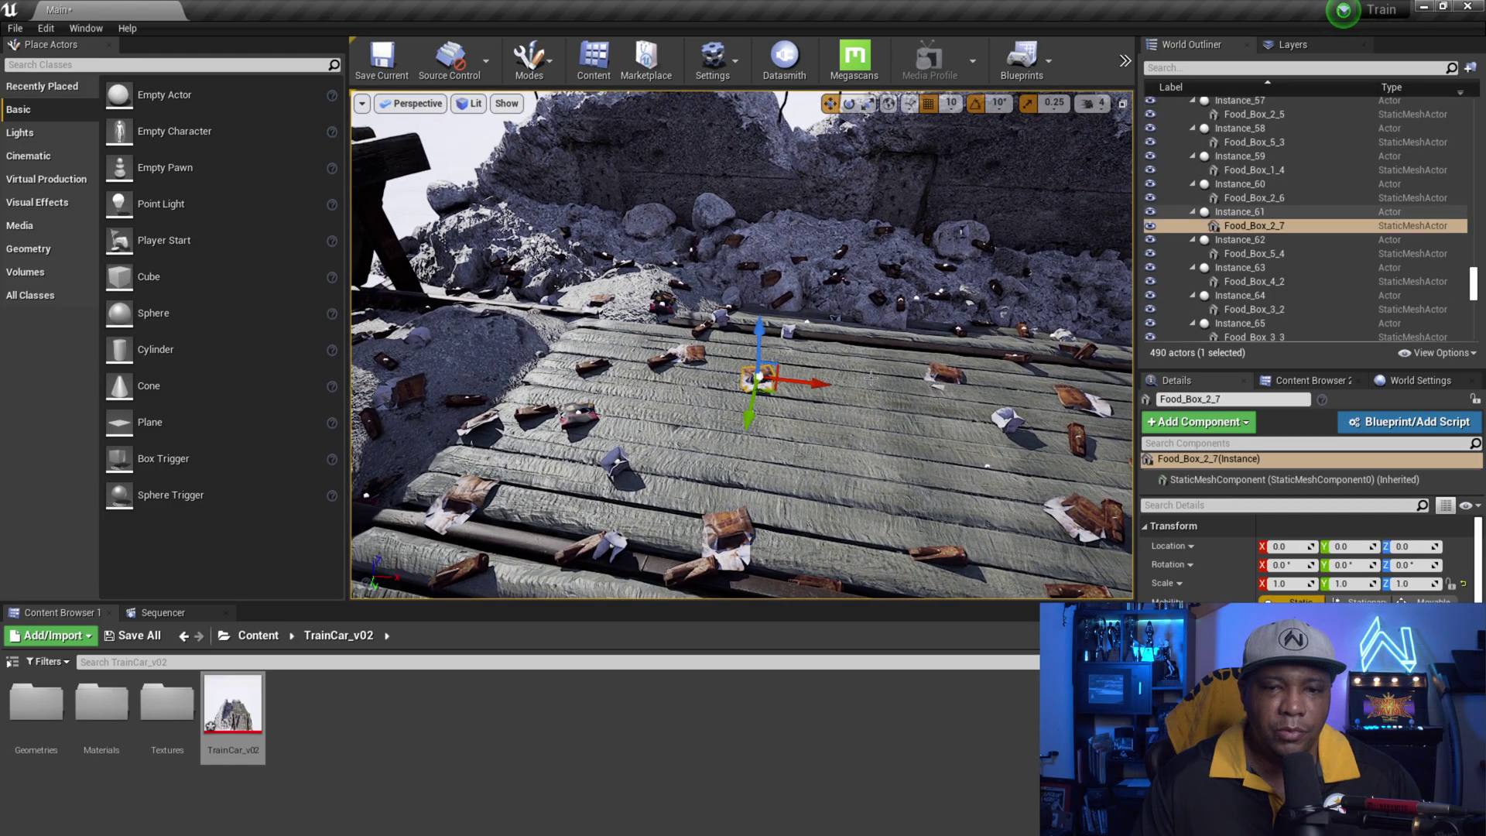